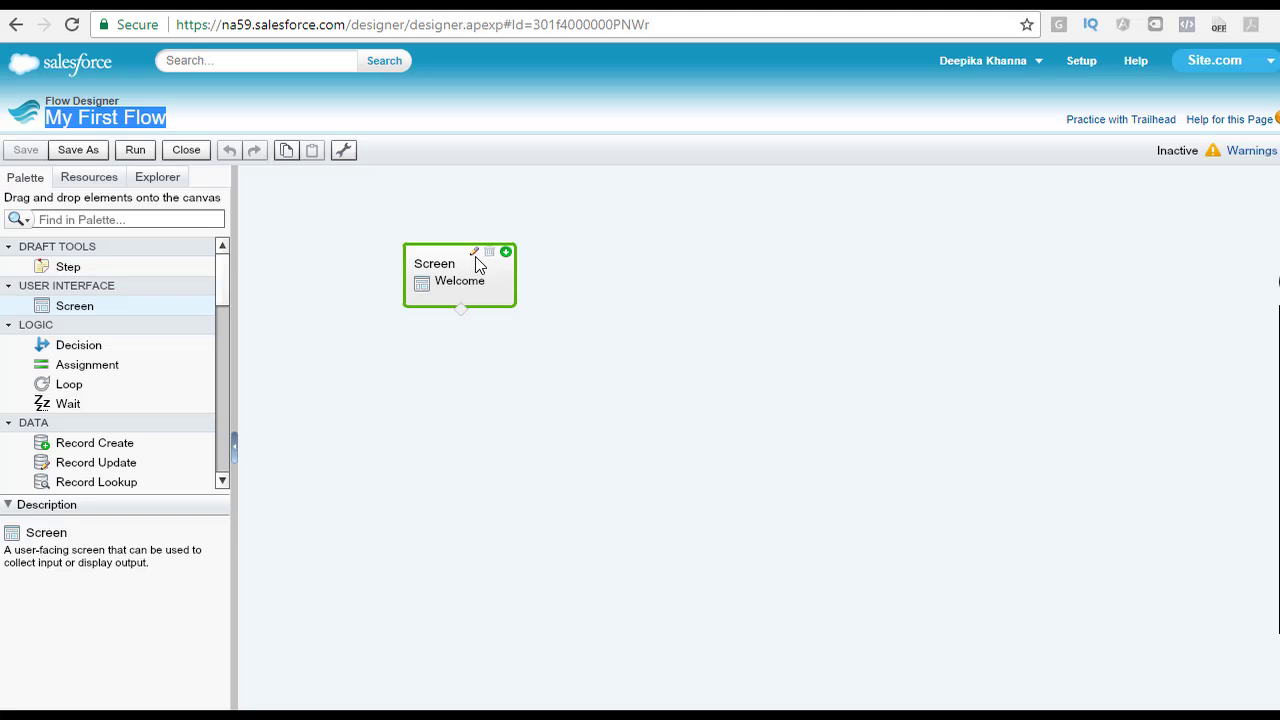
- Open the Welcome screen element for editing and review its general info and navigation options
click(475, 253)
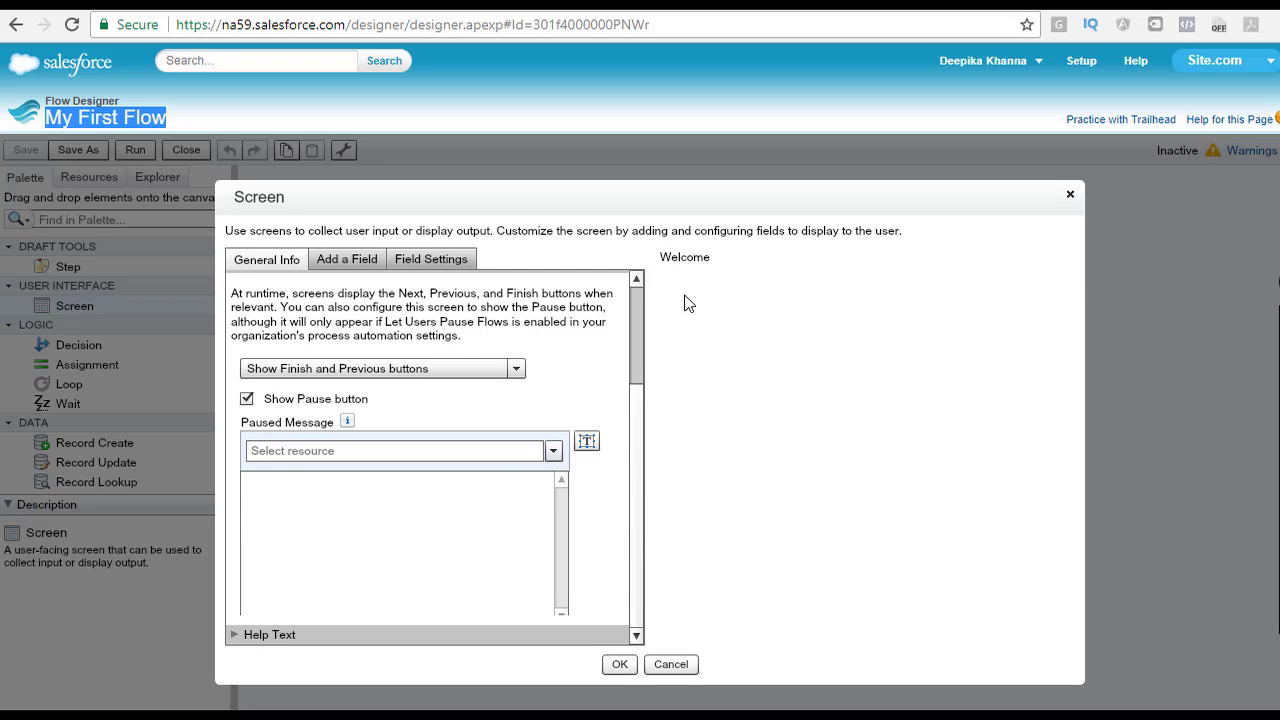
click(347, 259)
click(273, 258)
drag(635, 409, 631, 300)
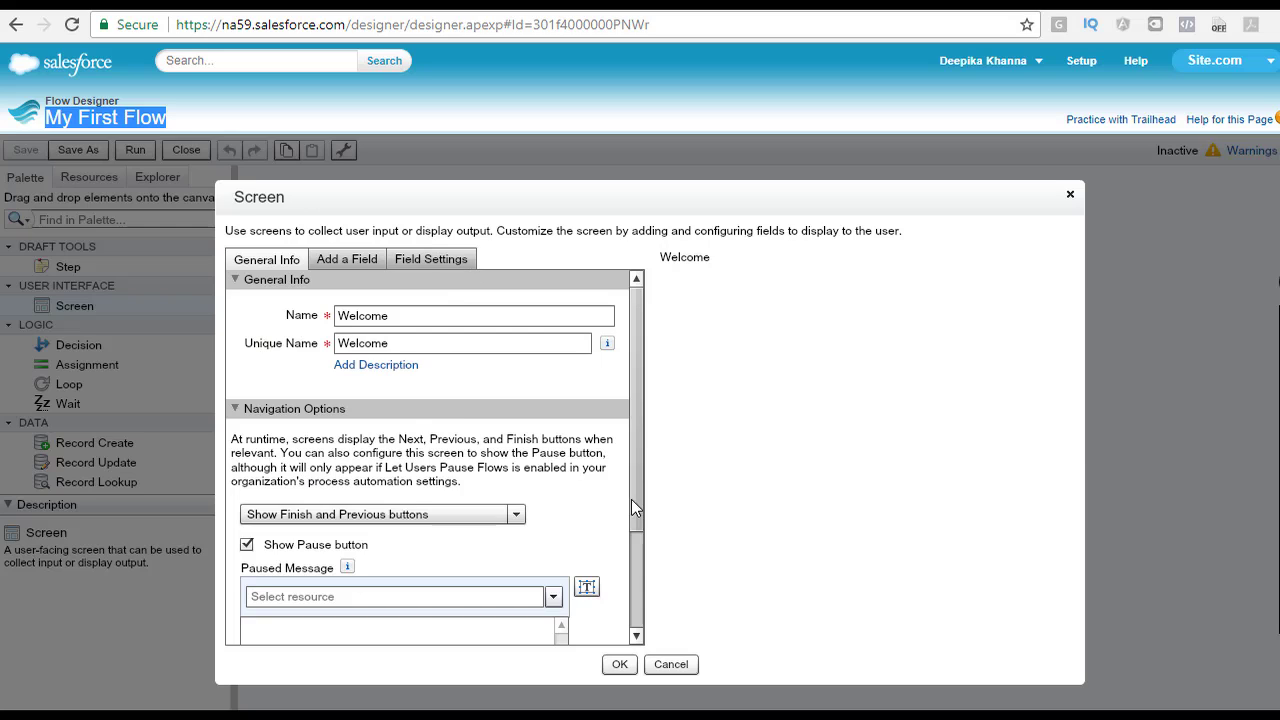
drag(631, 499, 638, 569)
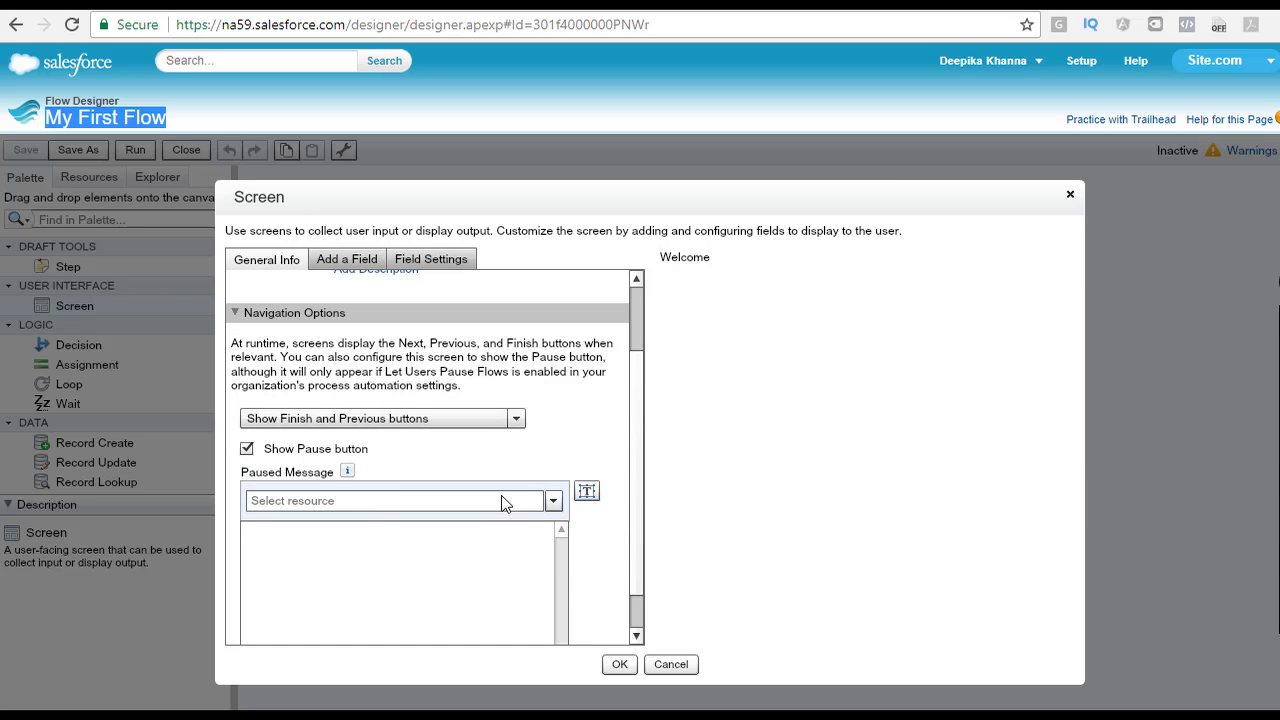
- Add a Display Text output field to the Welcome screen and remove it again
click(349, 264)
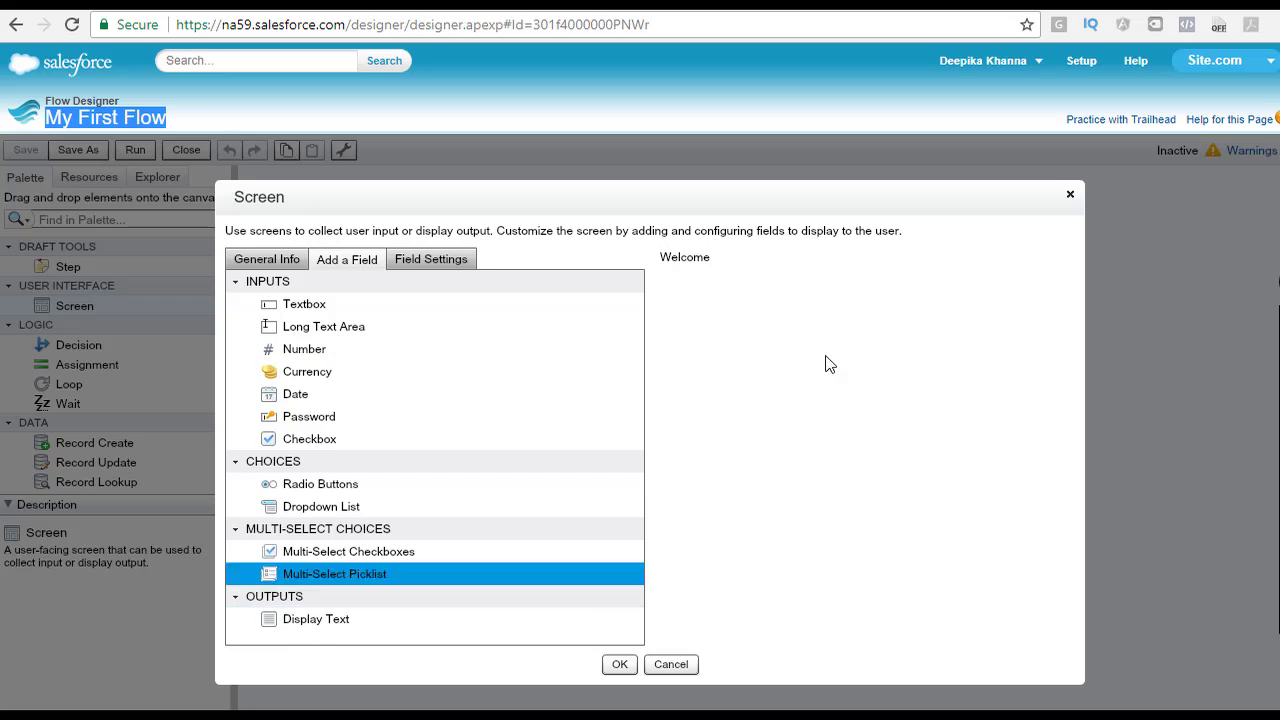
click(337, 622)
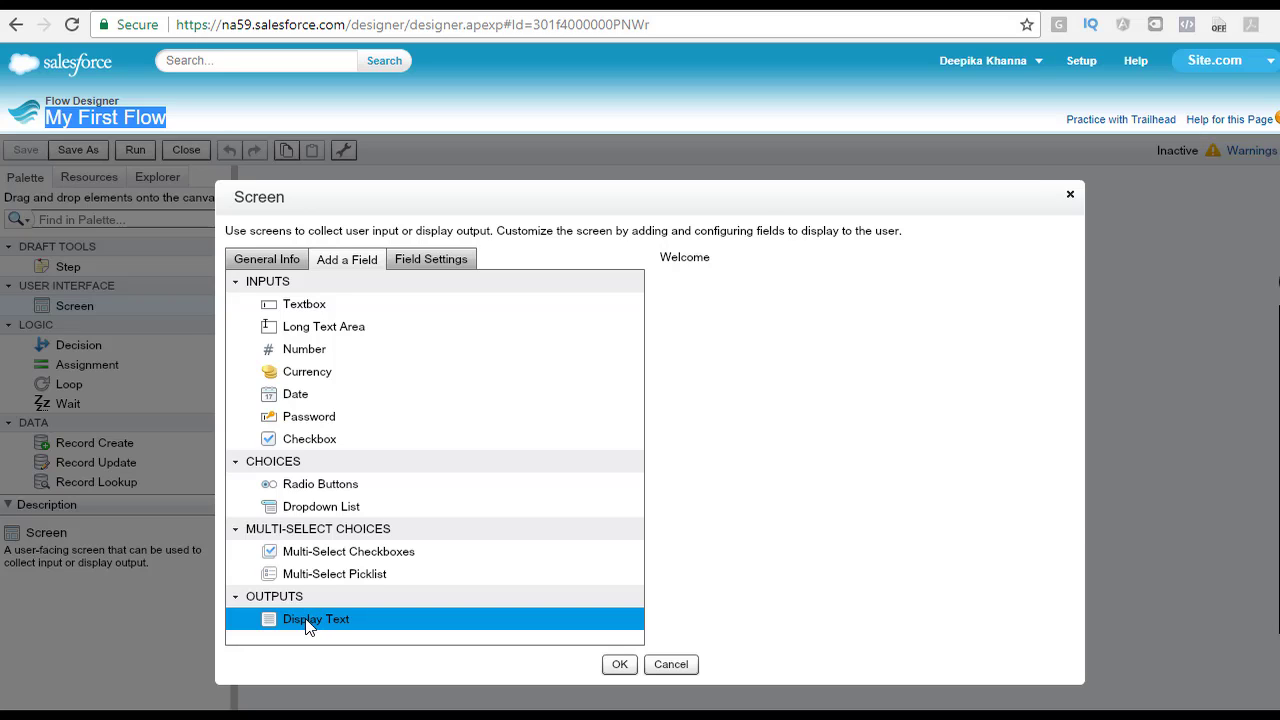
drag(326, 620, 720, 296)
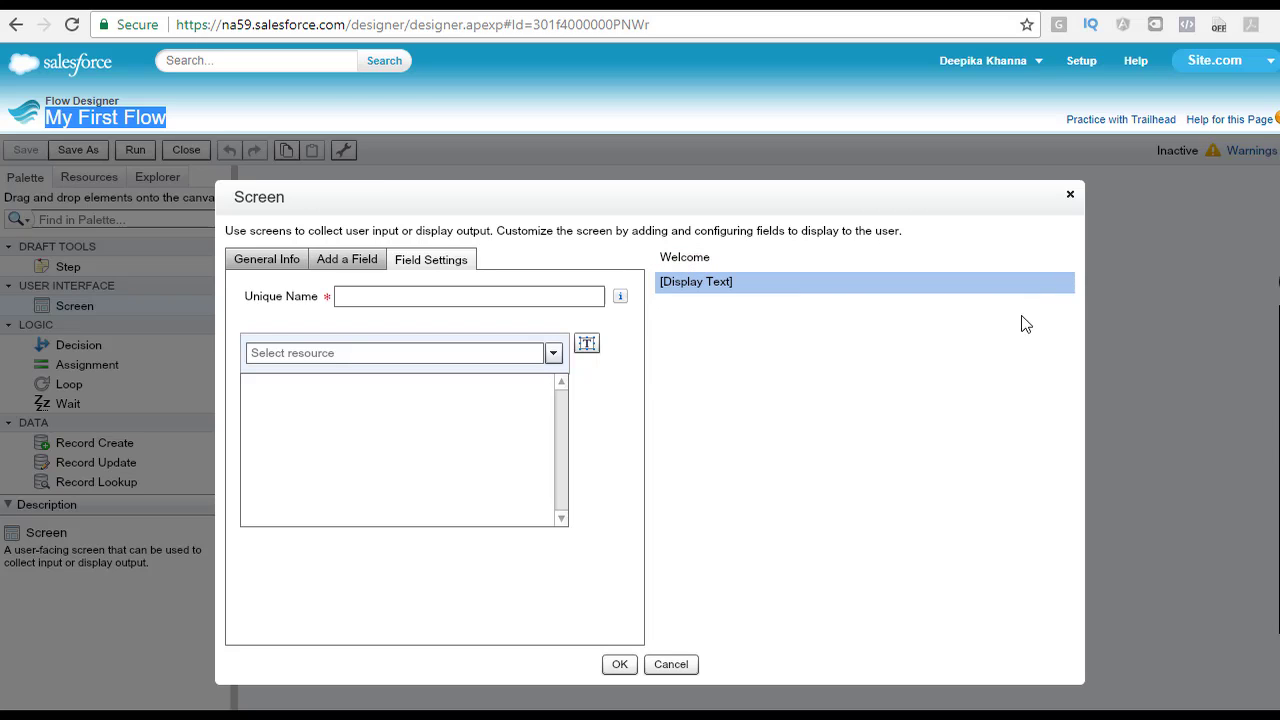
mouse_move(1063, 289)
click(1063, 289)
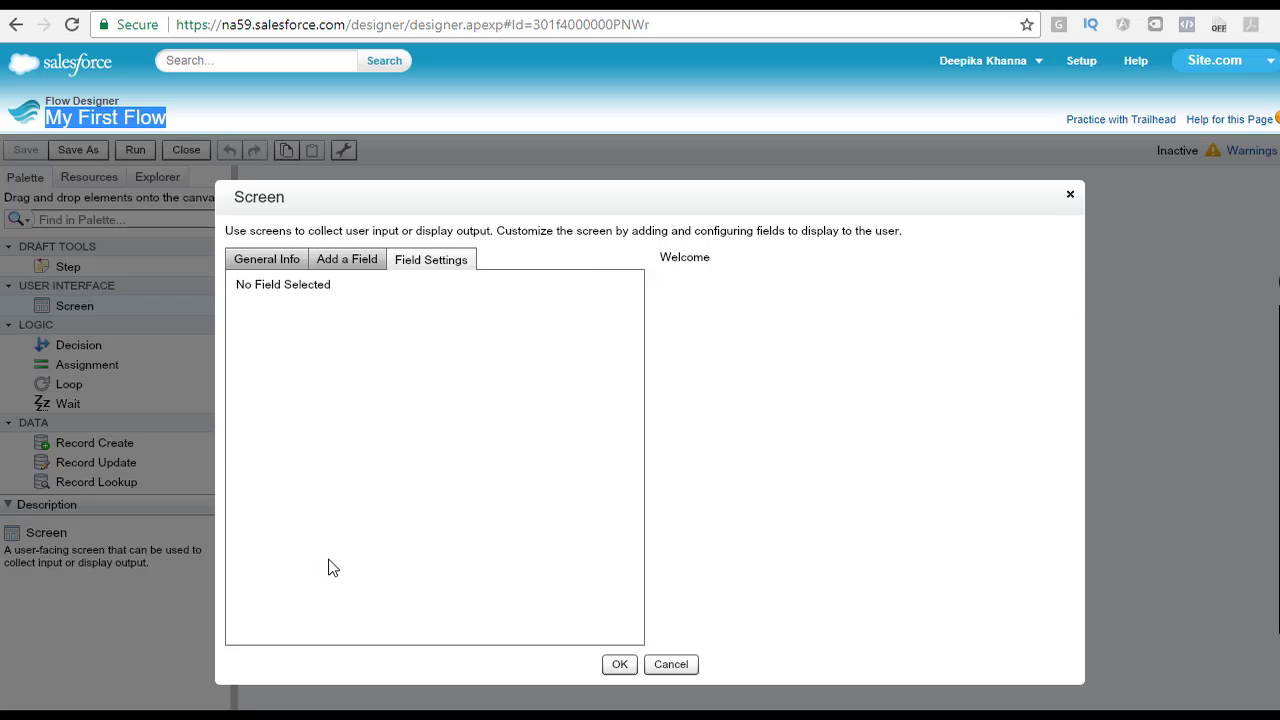
- Add a Display Text output field to the Welcome screen and open its field settings
click(354, 264)
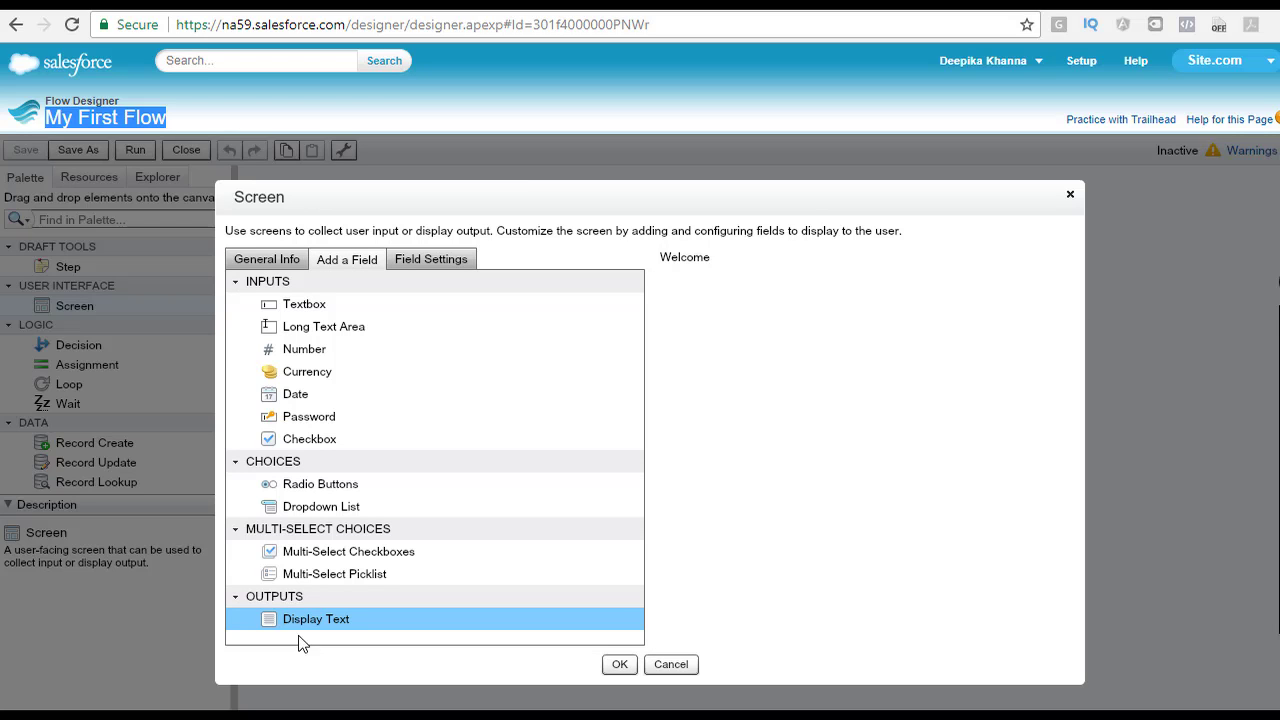
click(330, 620)
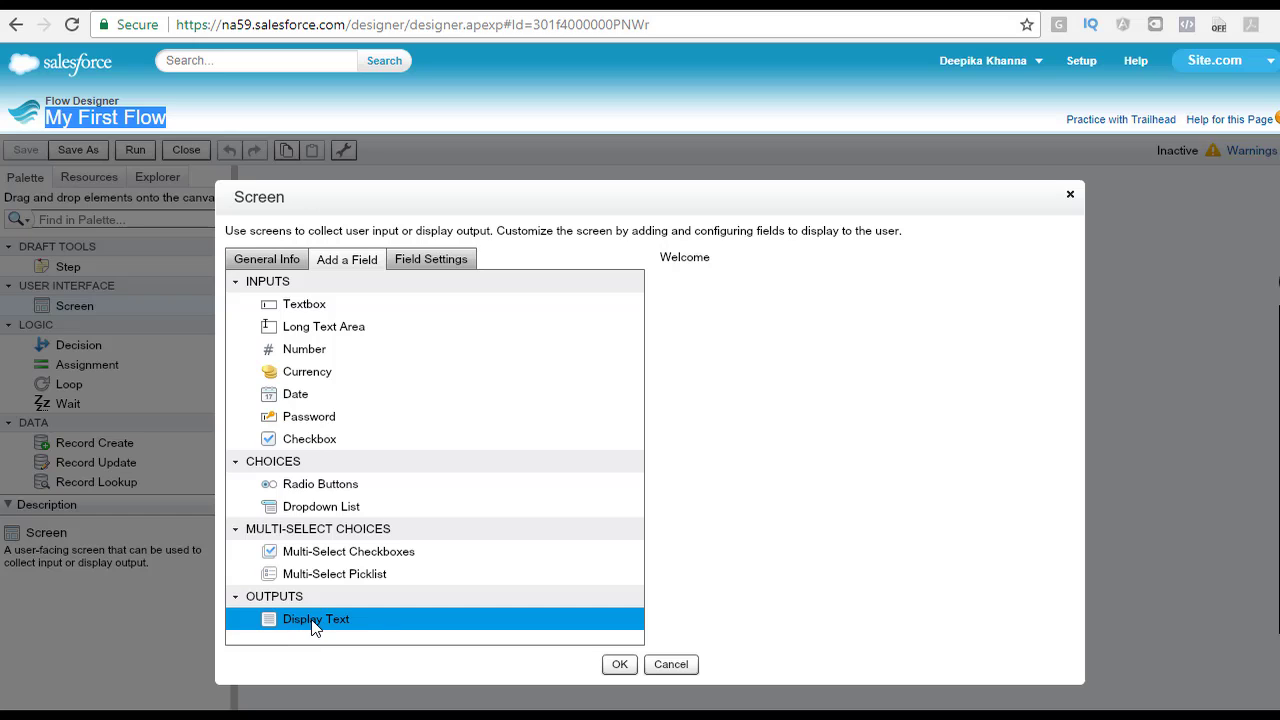
drag(414, 580, 720, 296)
click(690, 285)
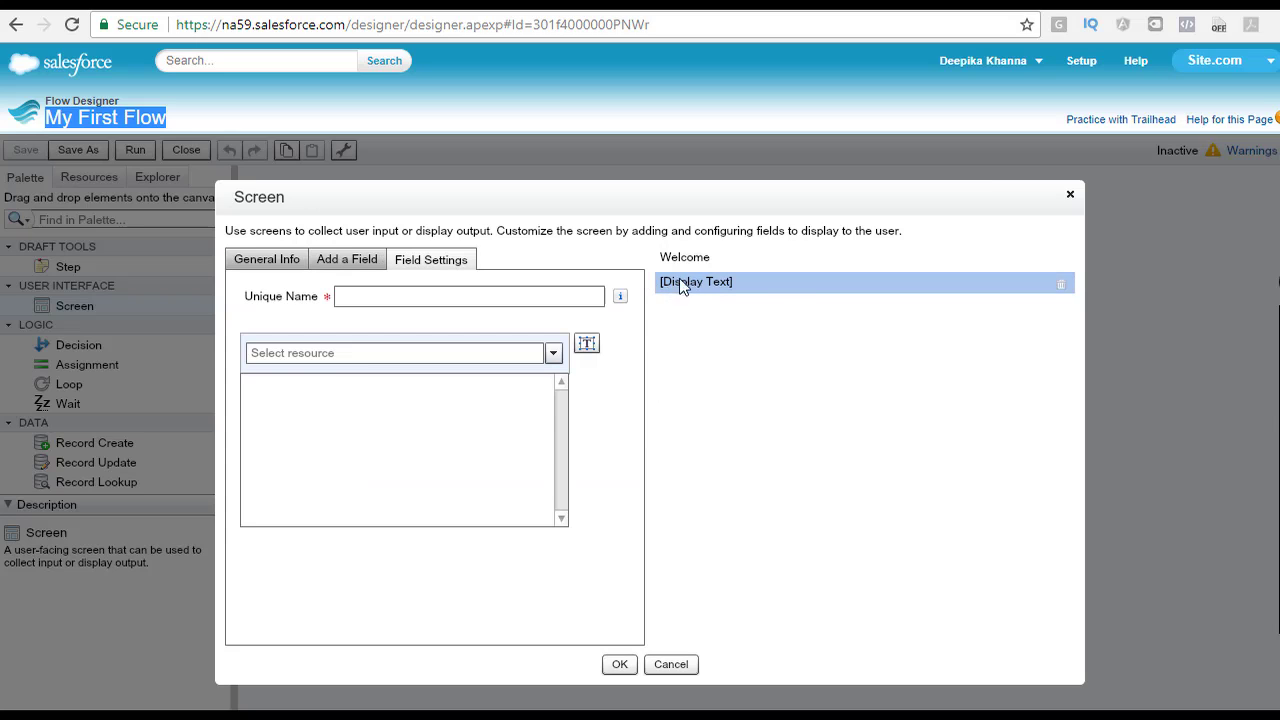
- Set the Display Text field's unique name to Welcome_Text
click(322, 393)
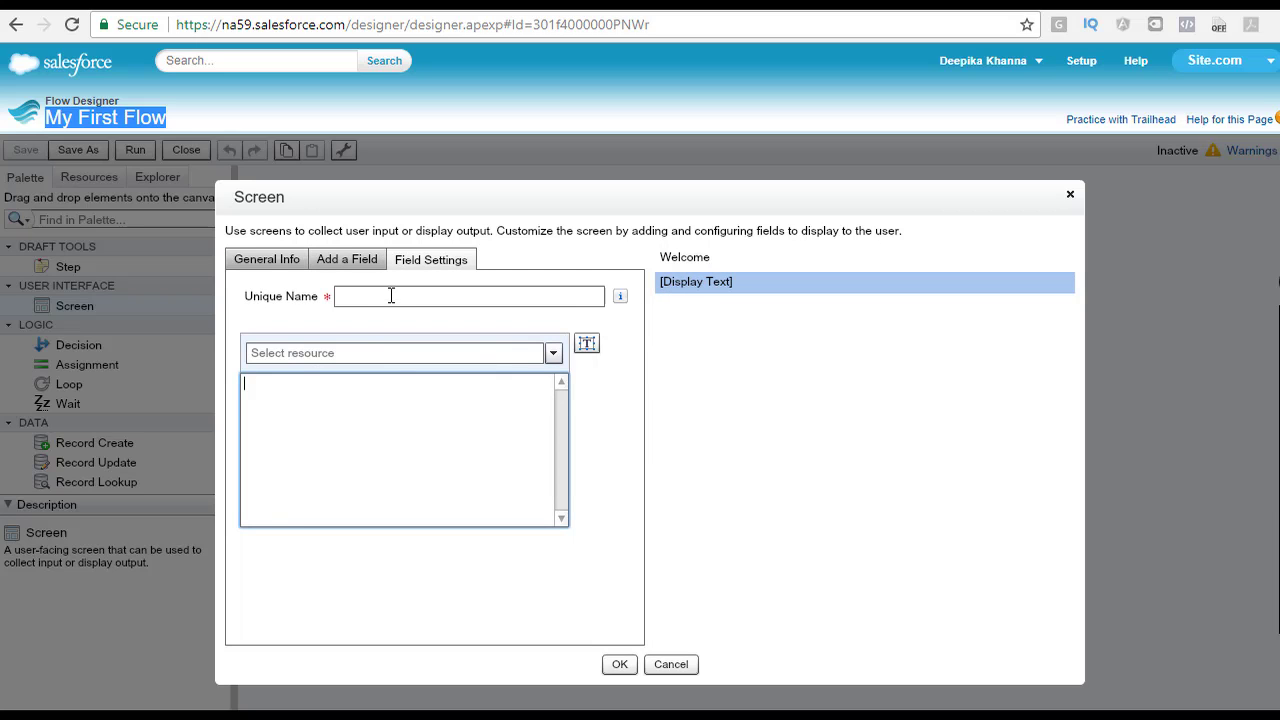
click(700, 286)
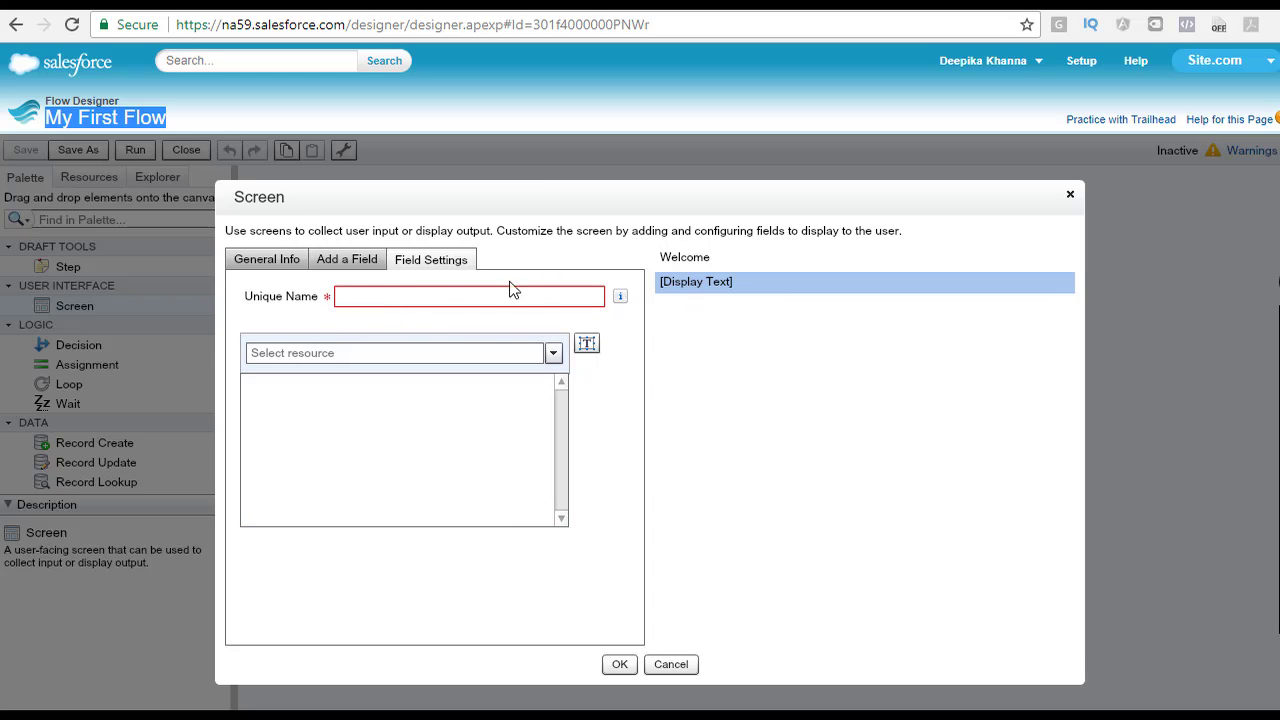
click(369, 297)
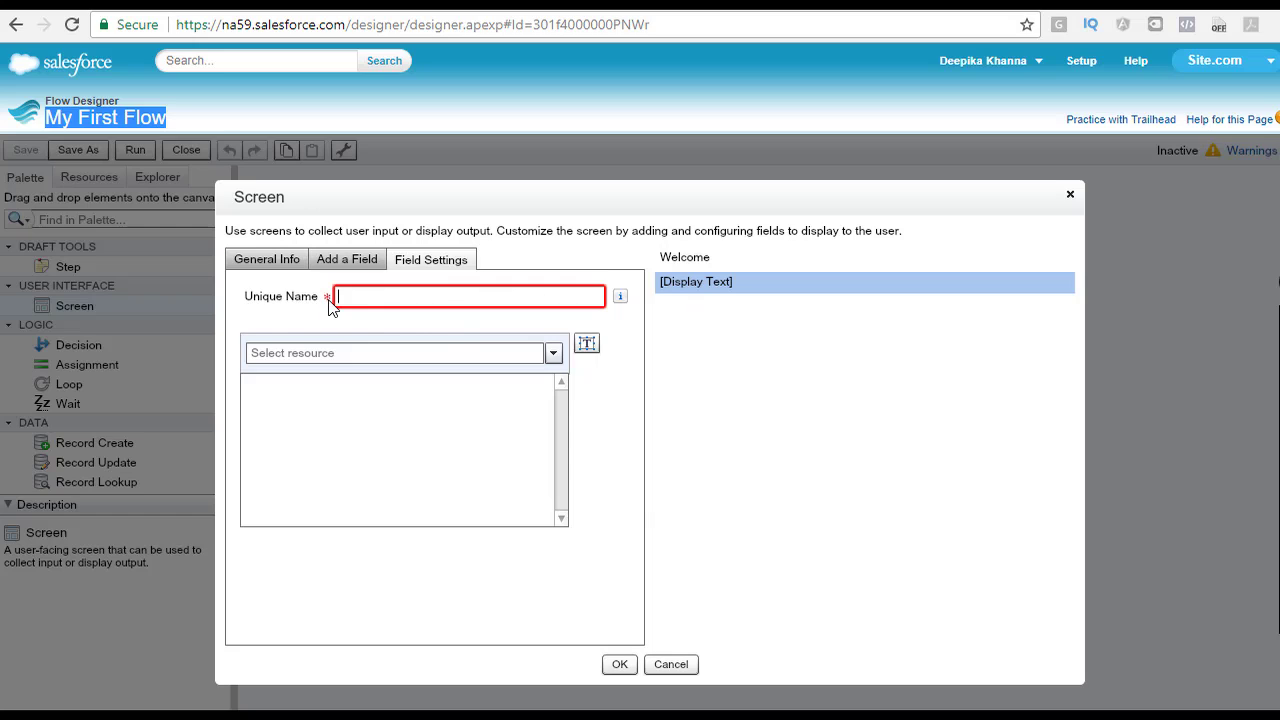
mouse_move(622, 299)
click(461, 300)
text(gg)
key(BackSpace)
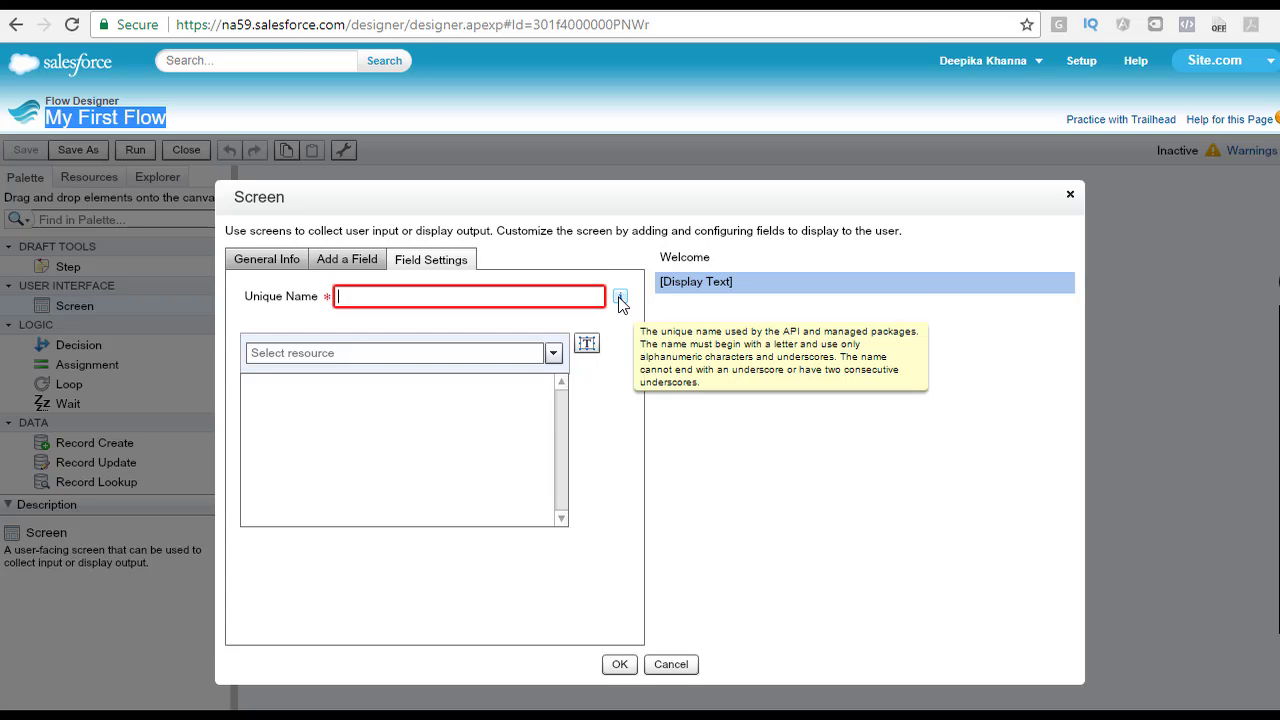
click(401, 297)
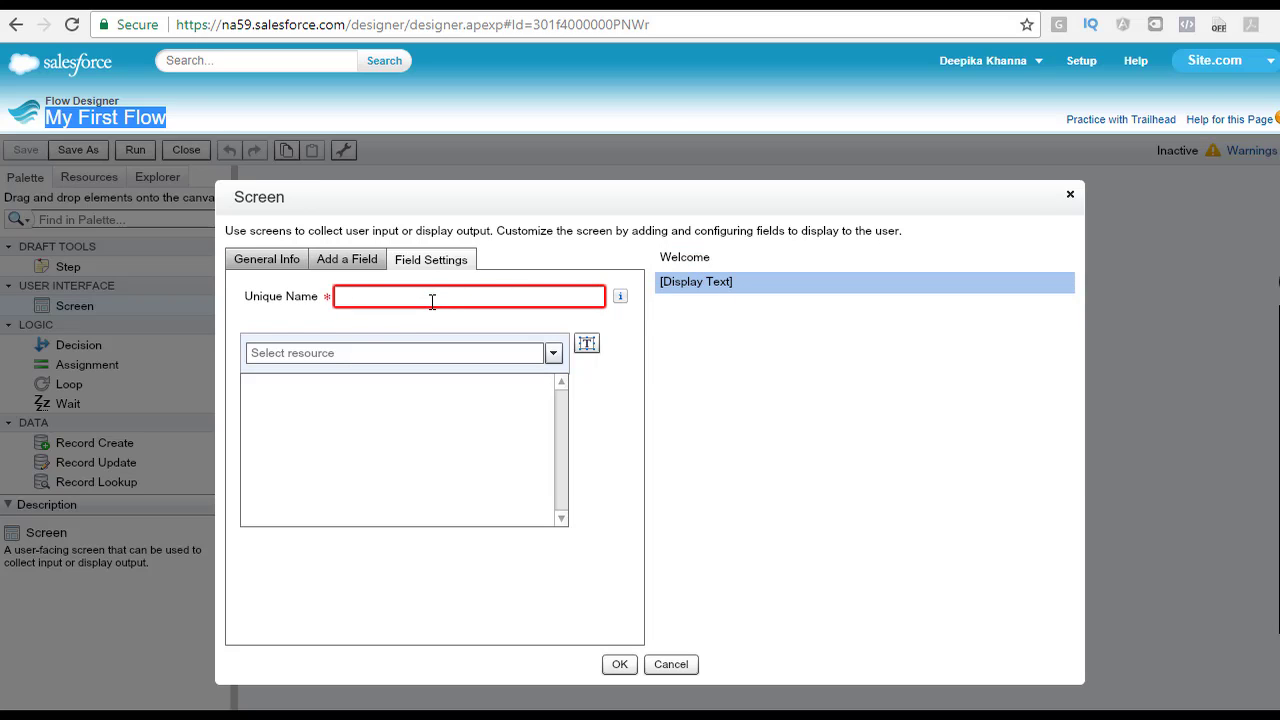
text(Welcome_Text)
mouse_move(714, 280)
- Enter the message "Welcome to an amazing flow to help you streamlie your business process." plus a sentence on entering a name and checking it
click(315, 398)
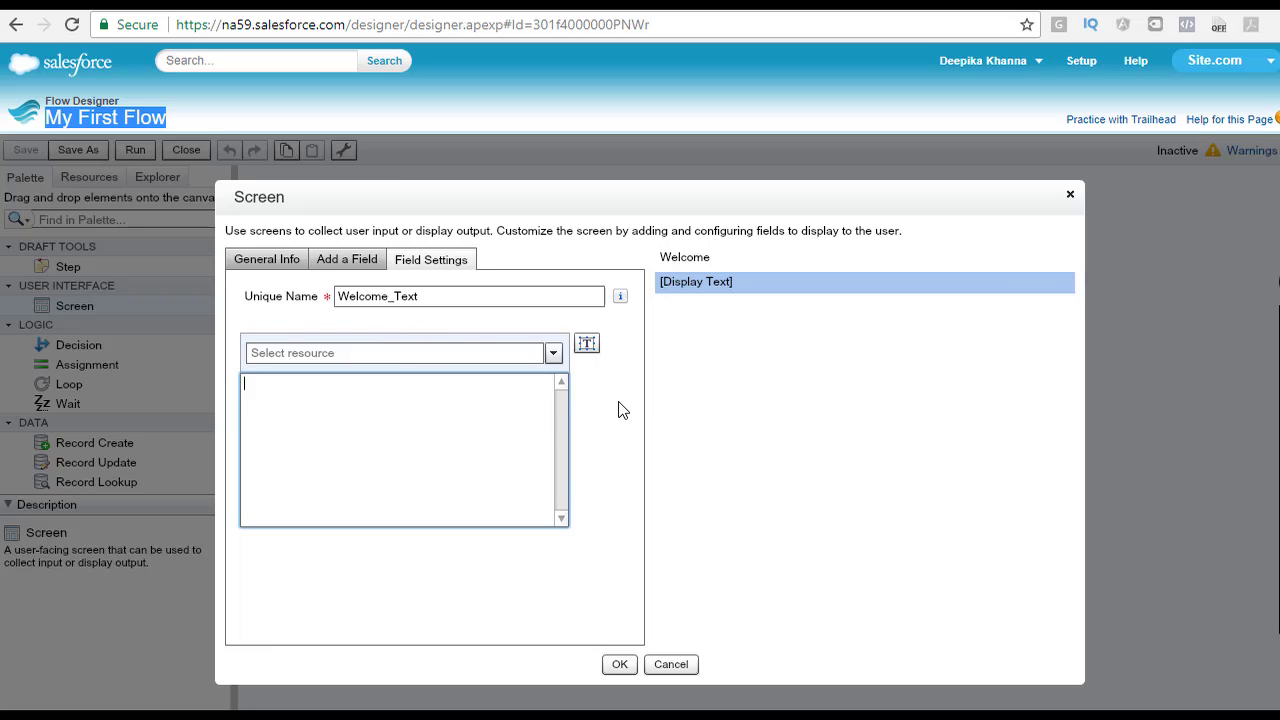
text(Welcome to an amazing lo)
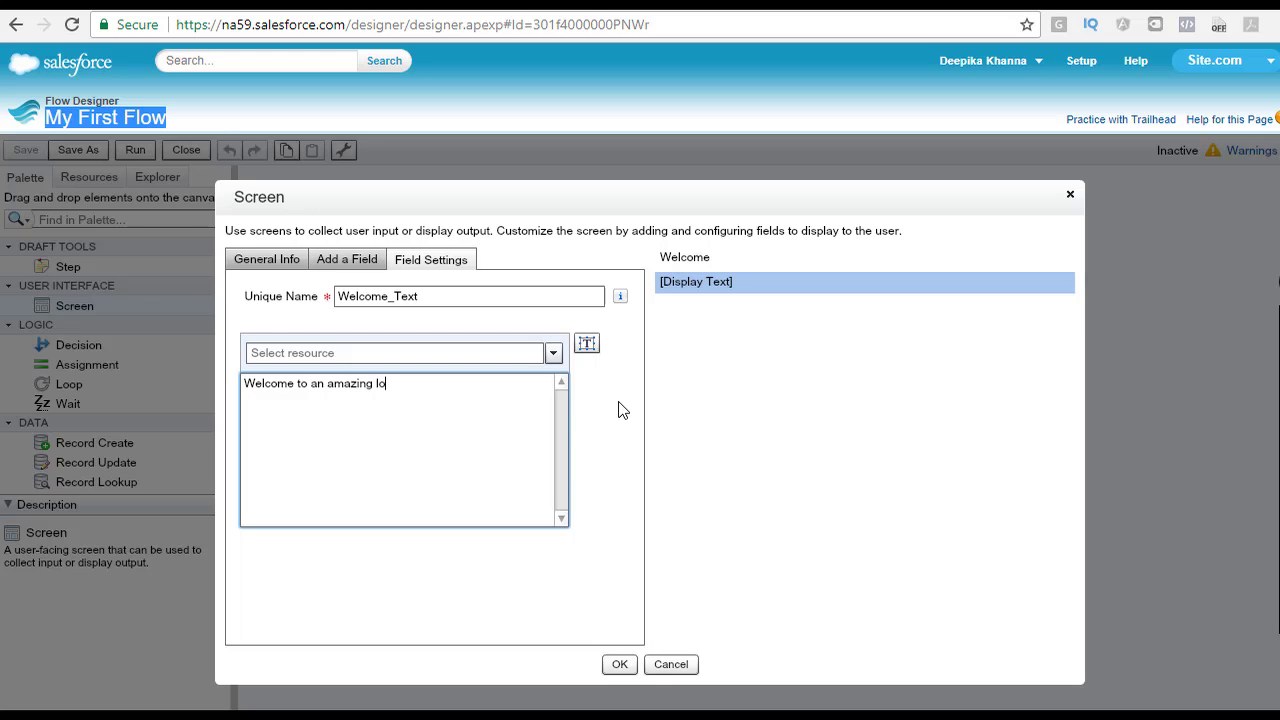
key(BackSpace)
key(BackSpace)
text(flow to help you streamlin)
key(BackSpace)
text(e your business process. In the following flow you will be able to enter in your name and then see if what you entered is what you expected to see.)
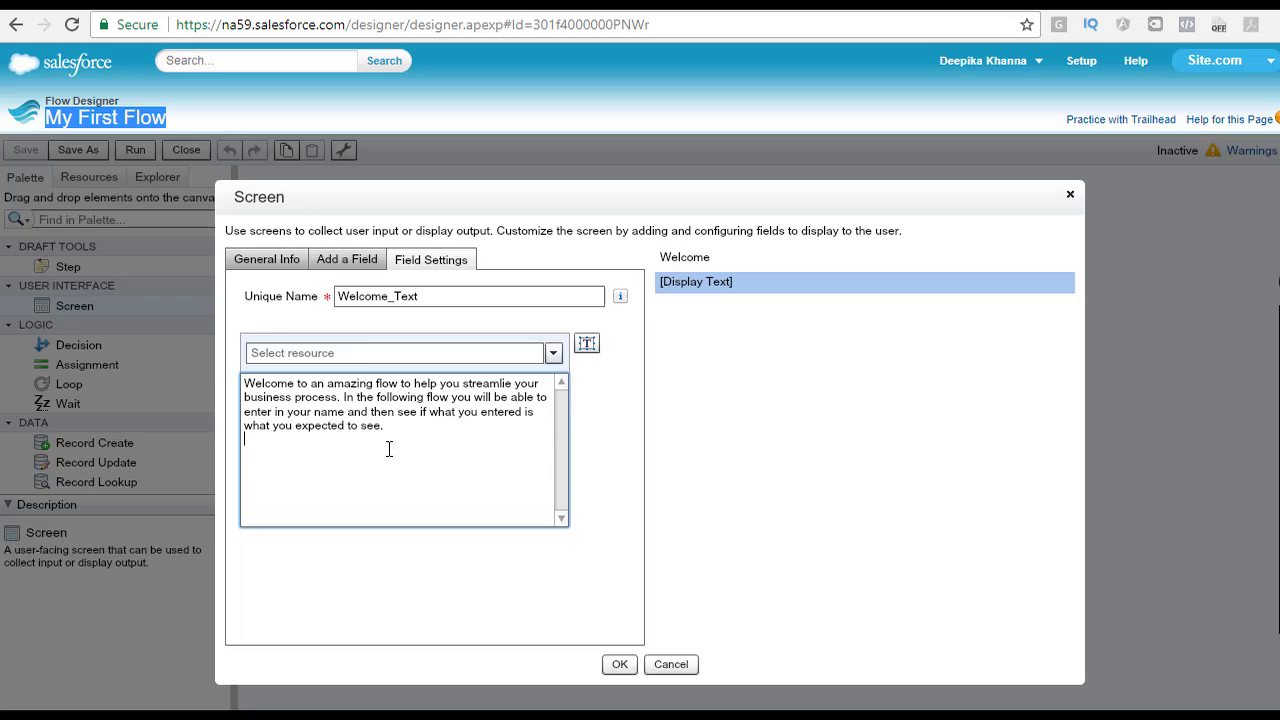
click(704, 441)
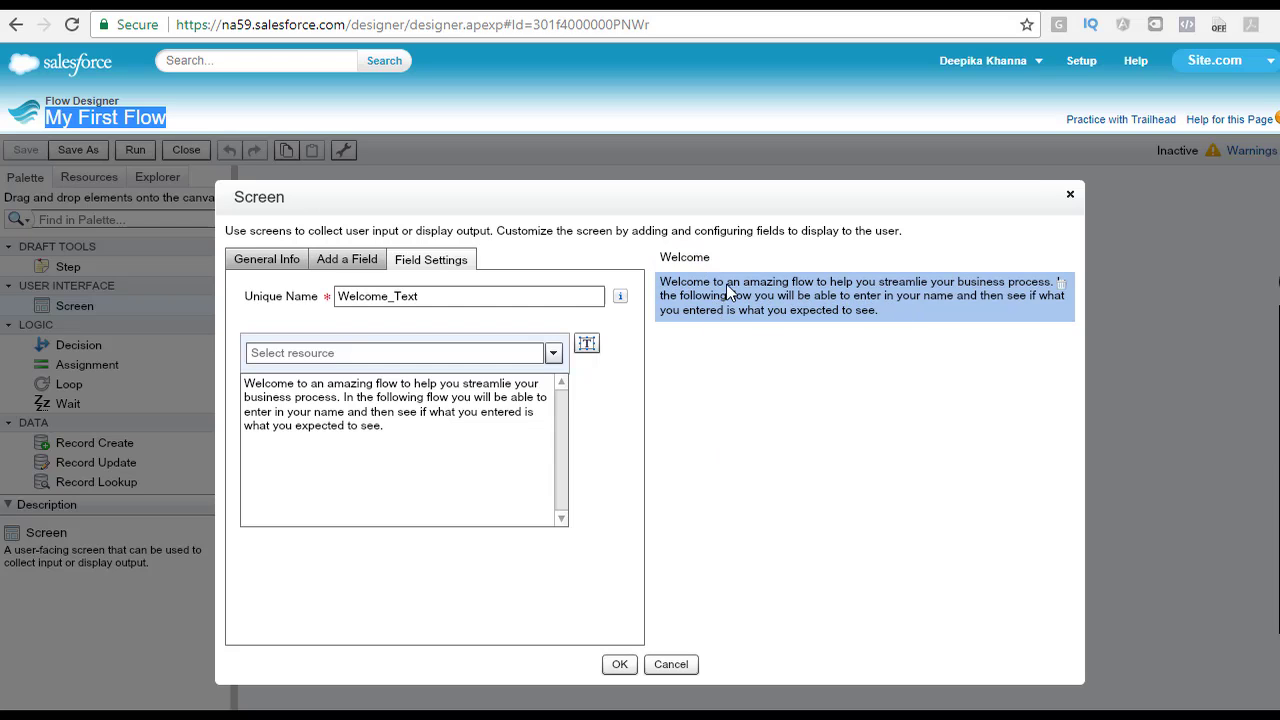
- Switch the welcome message to rich text editing and set the whole message to font size 18
drag(450, 455, 240, 382)
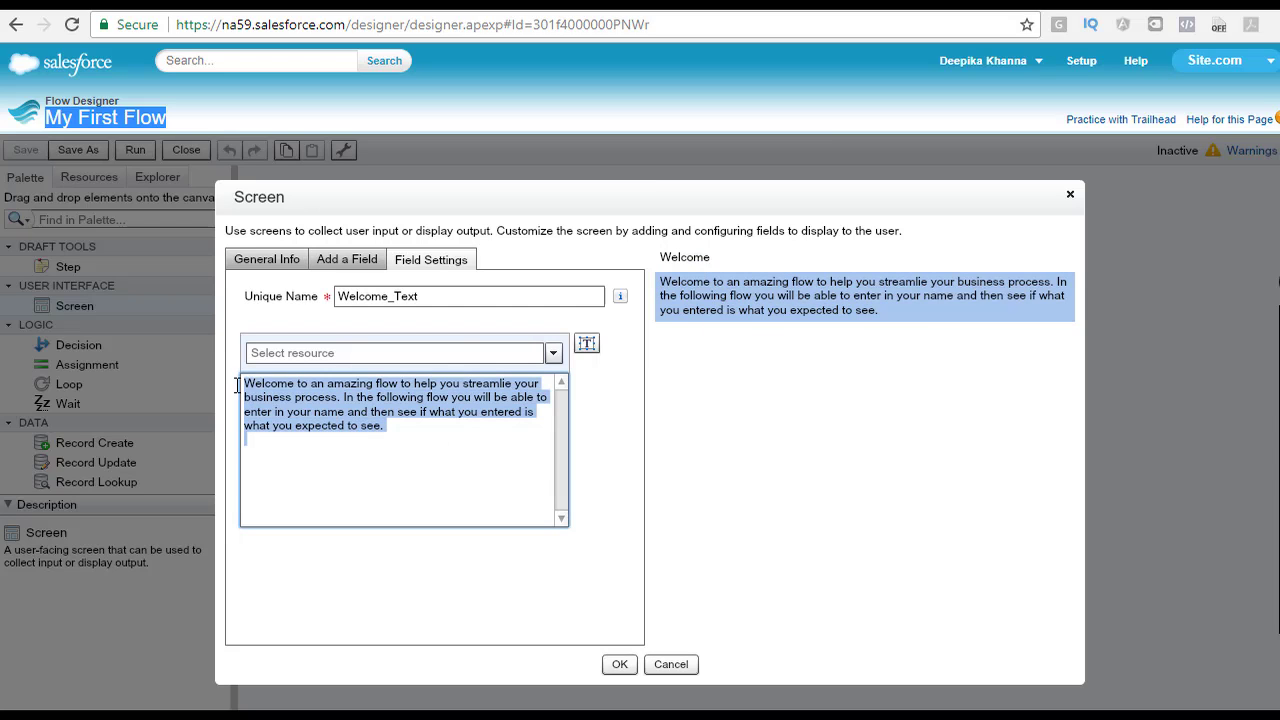
click(587, 343)
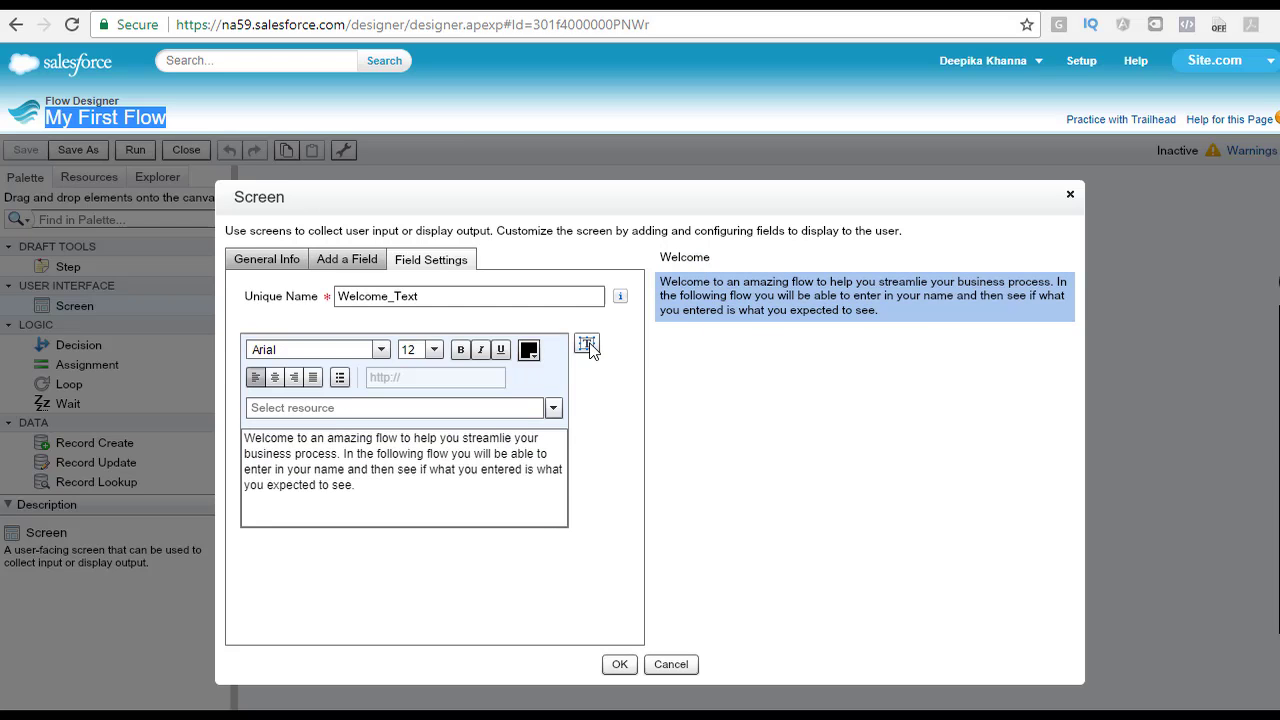
double_click(276, 440)
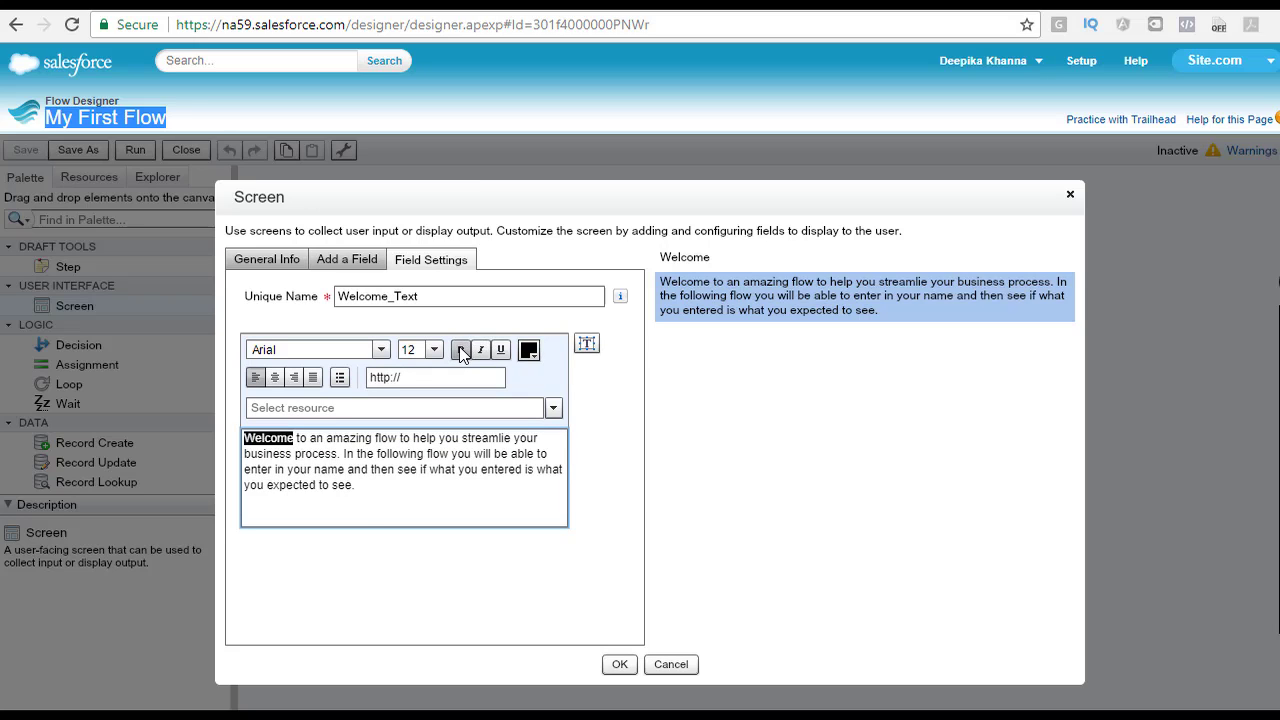
click(587, 345)
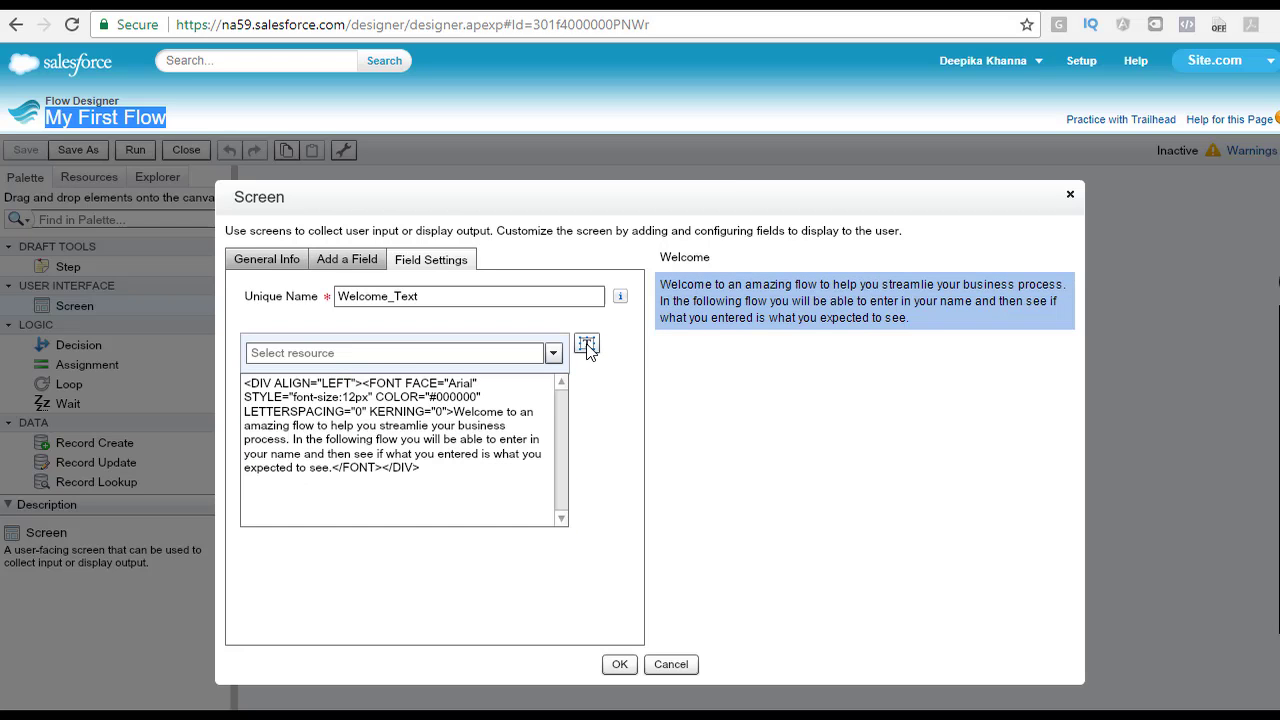
click(587, 345)
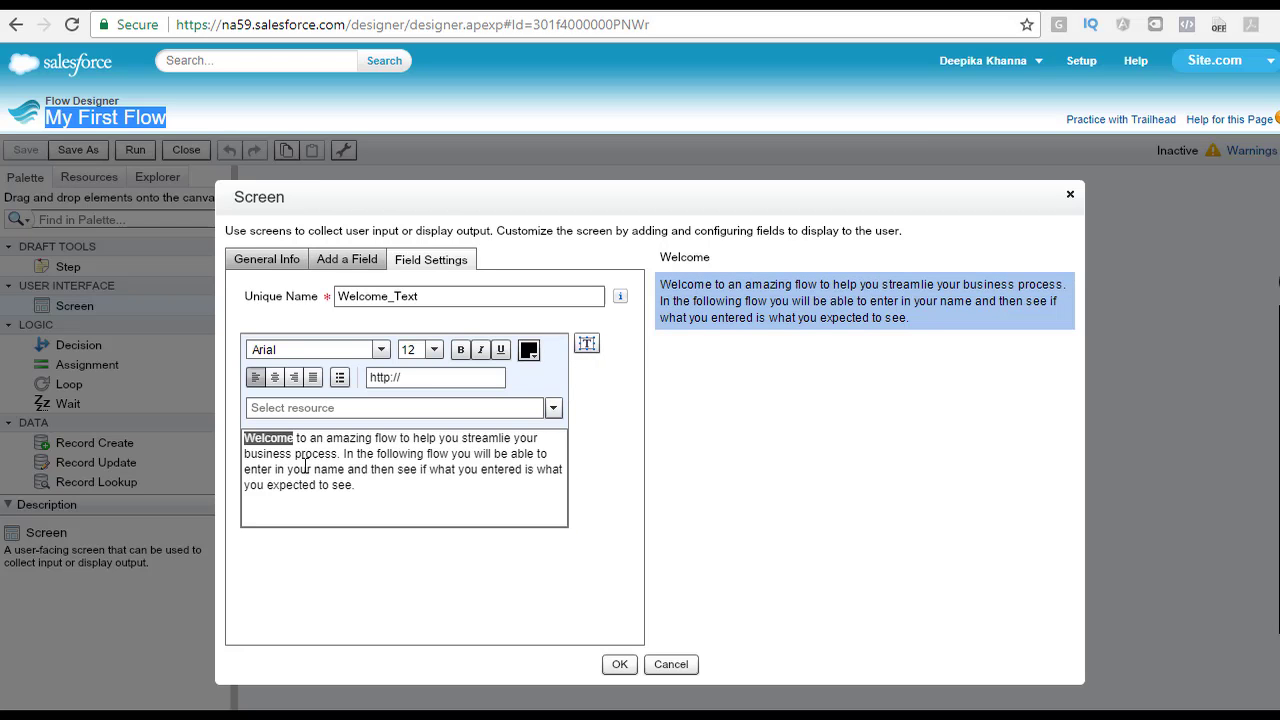
drag(364, 481, 243, 437)
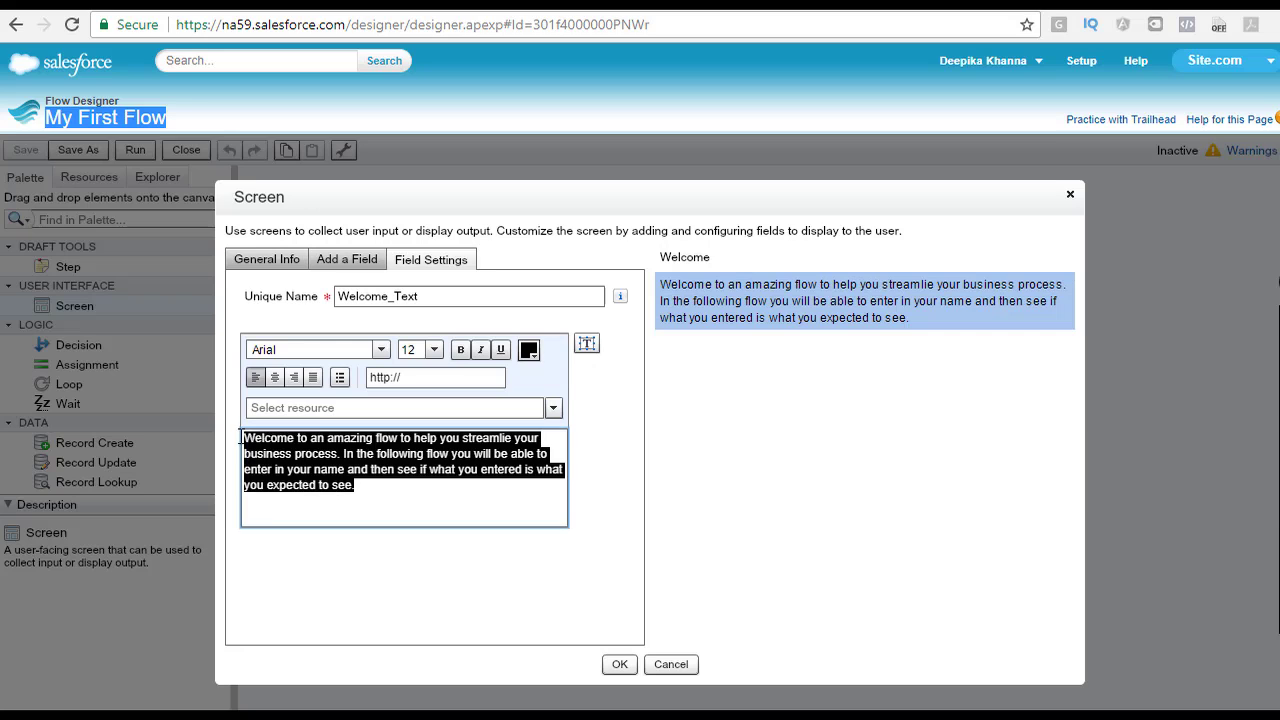
click(433, 352)
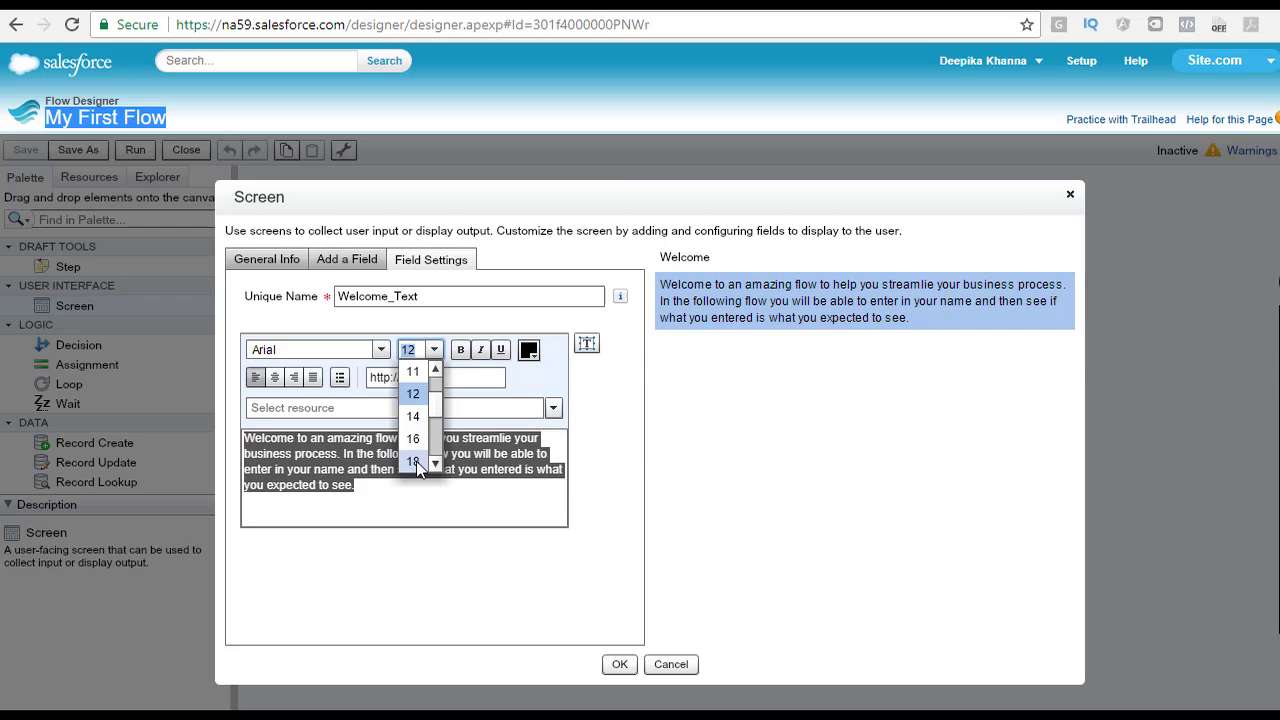
click(416, 461)
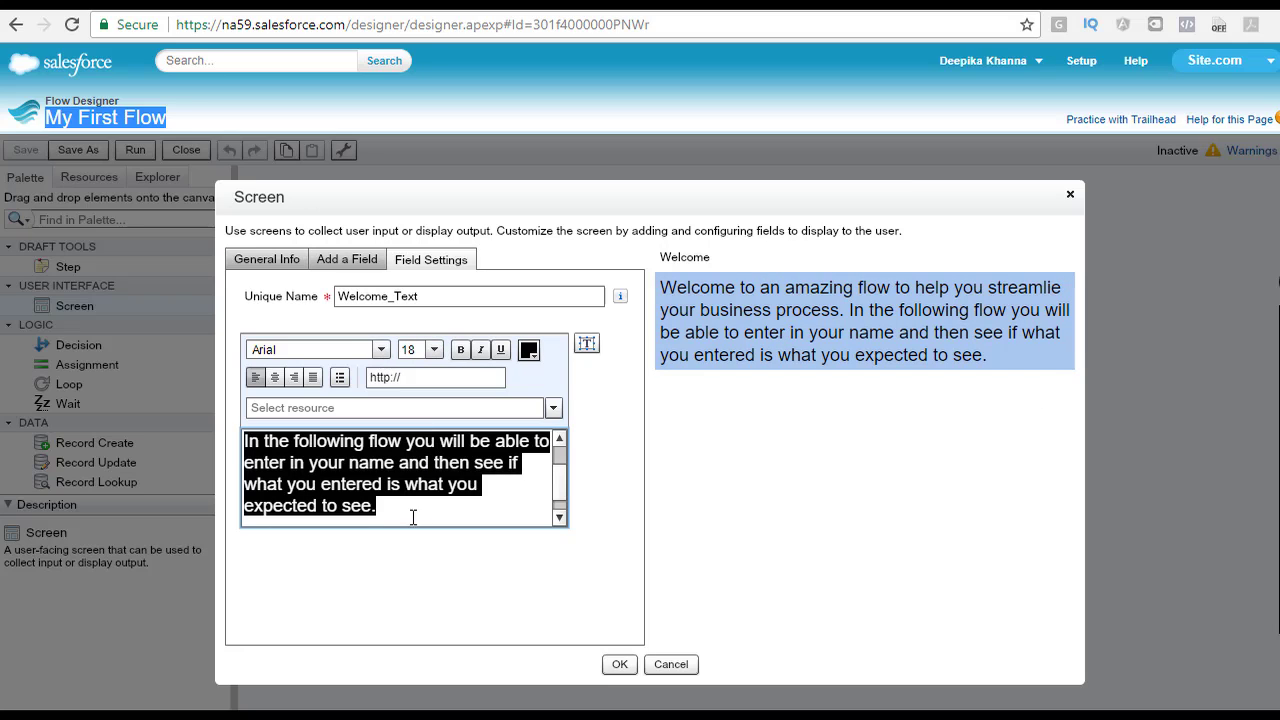
- Make the word "Welcome" at the start of the message bold
click(293, 507)
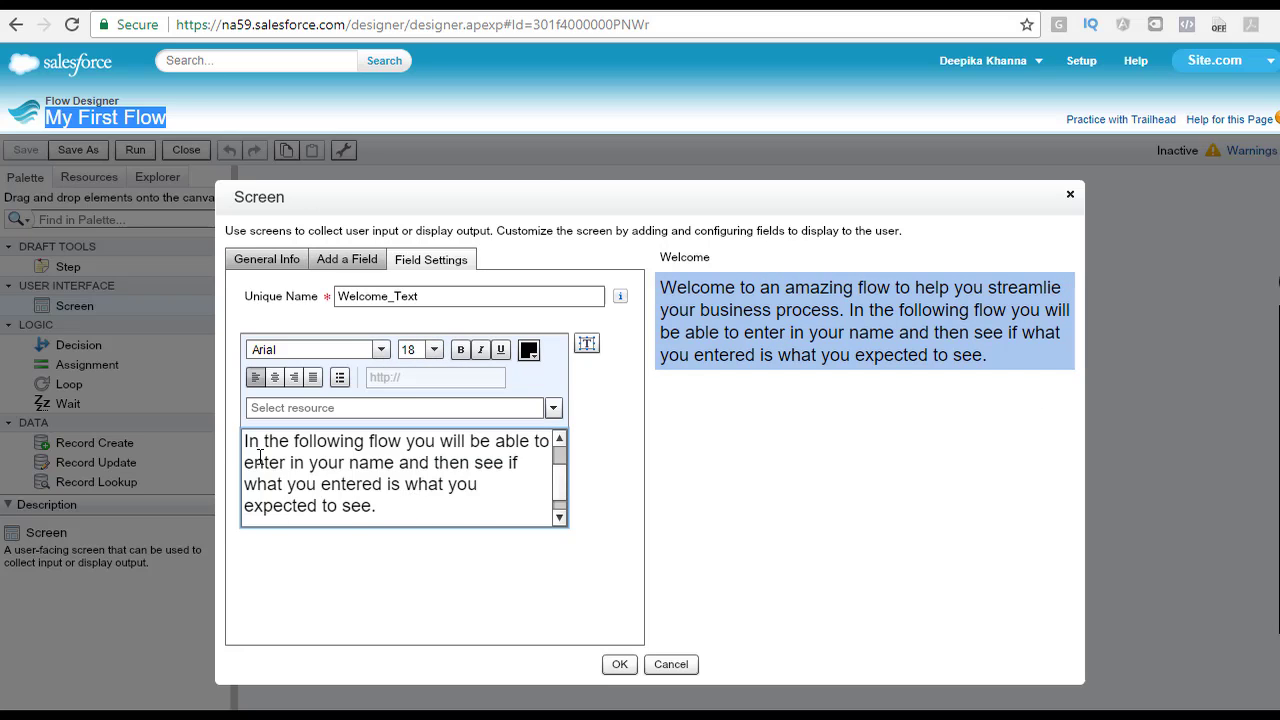
drag(260, 458, 244, 440)
double_click(289, 443)
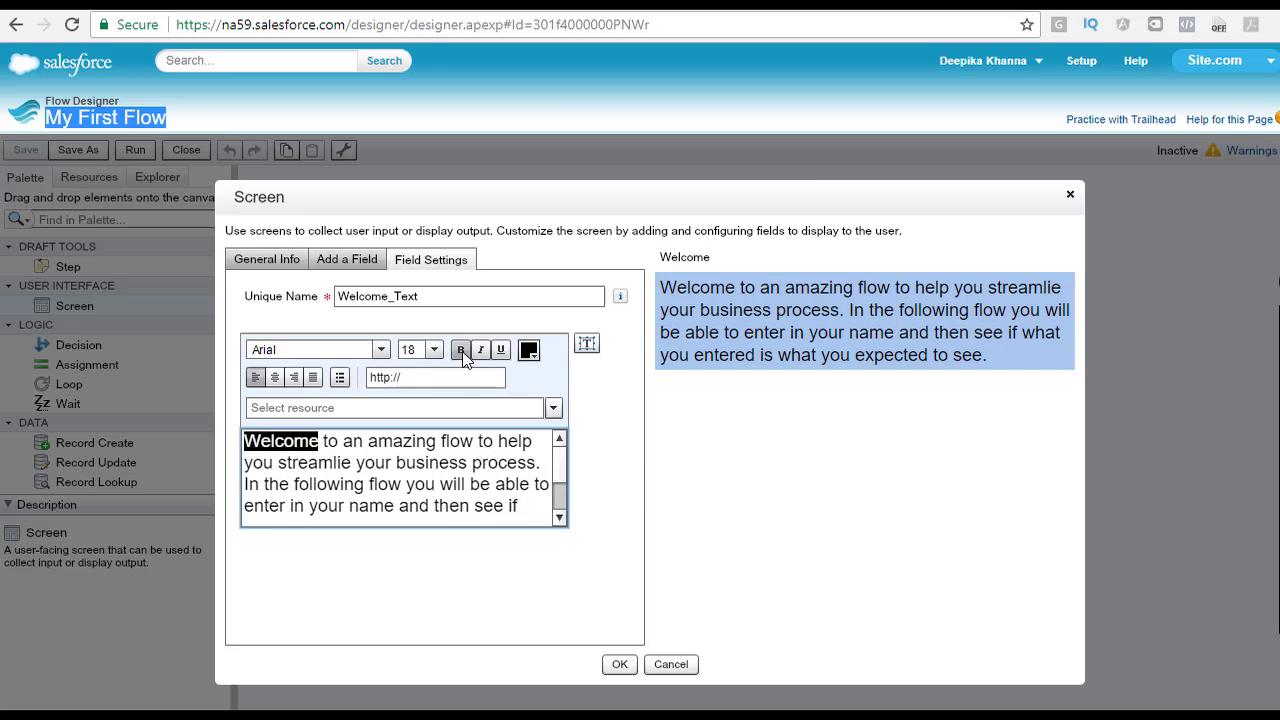
click(462, 351)
- Try the green text colour 00FF99 on the word "Welcome" and set it back to black
click(530, 351)
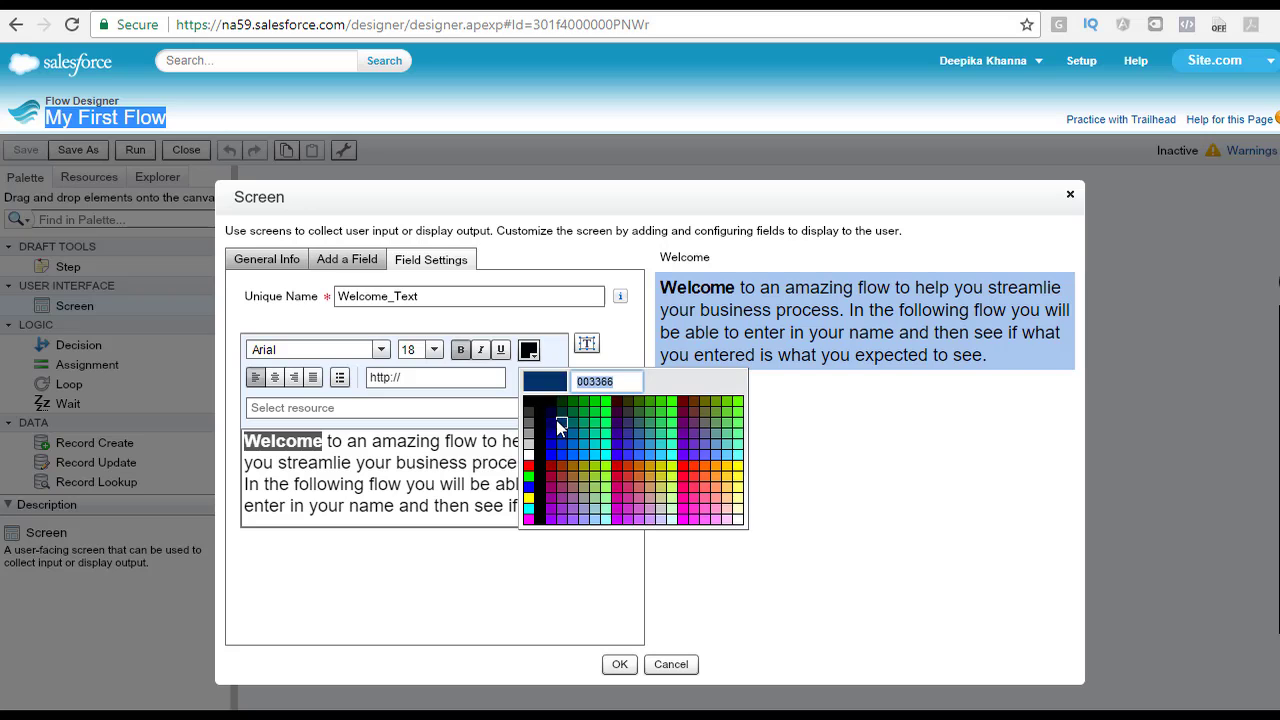
click(607, 433)
click(529, 350)
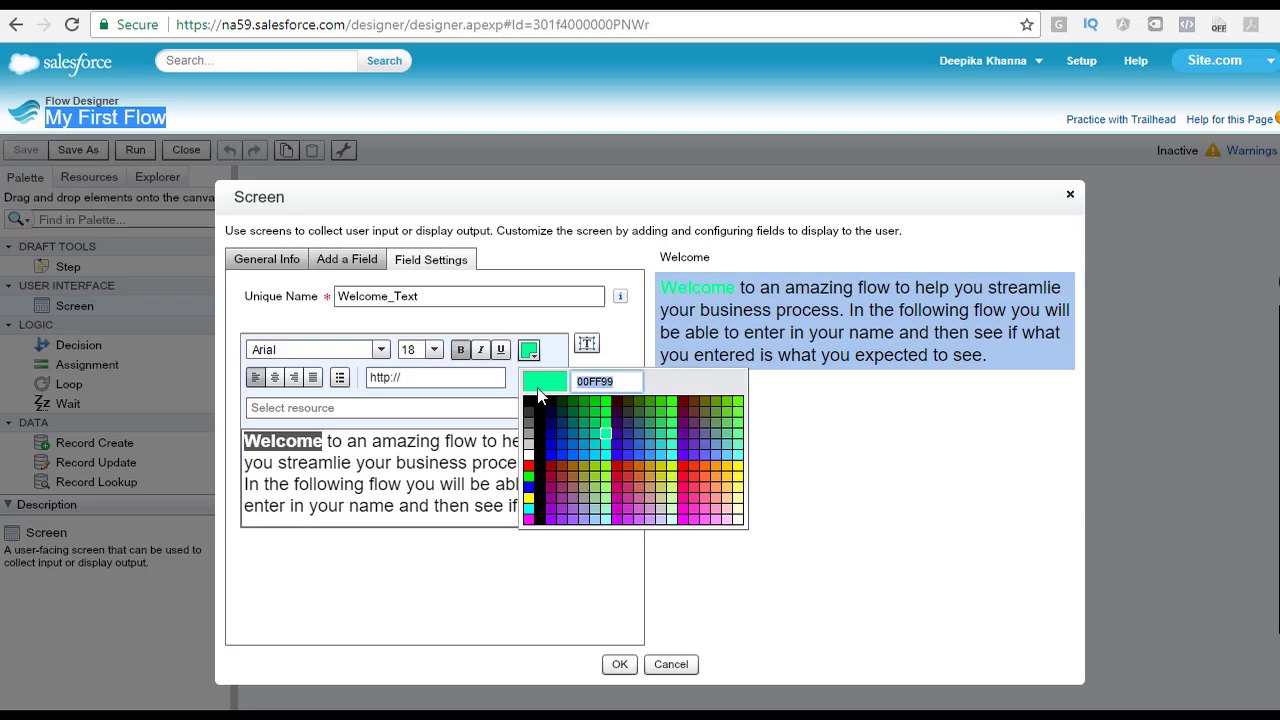
click(530, 401)
click(603, 453)
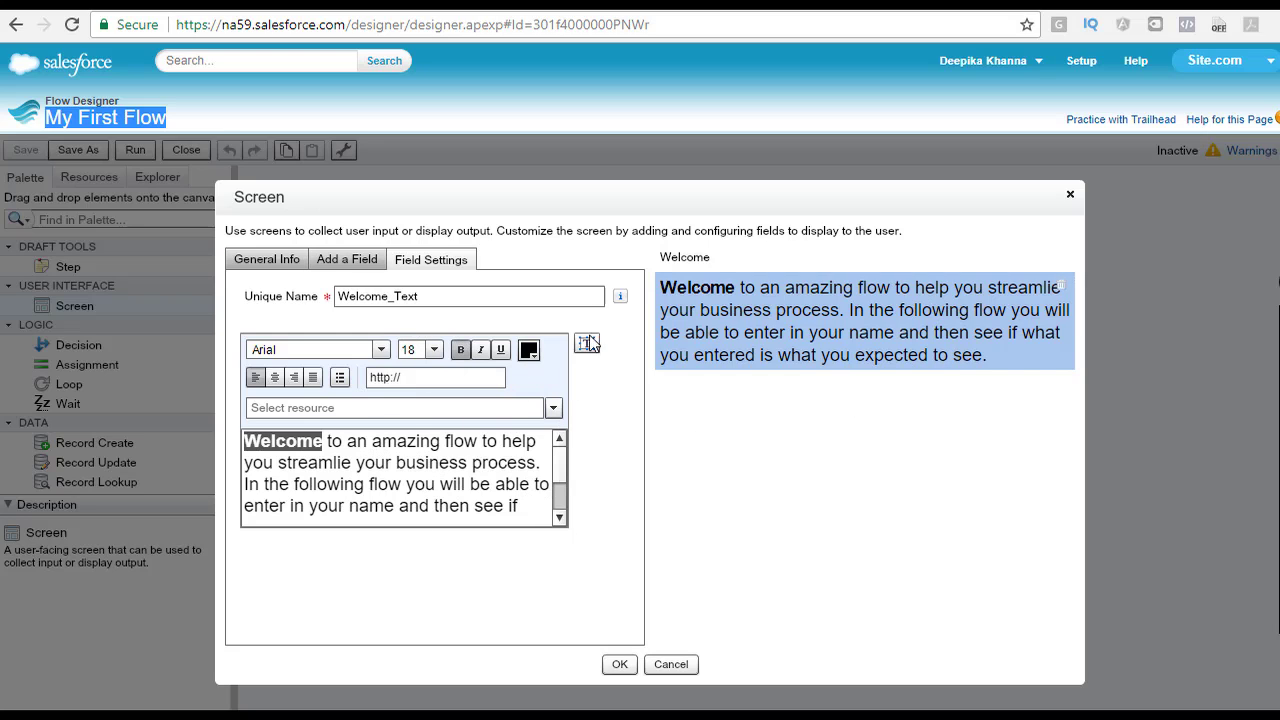
- View the HTML markup of the formatted welcome message and return to rich text editing
click(560, 514)
scroll(560, 514, up, 3)
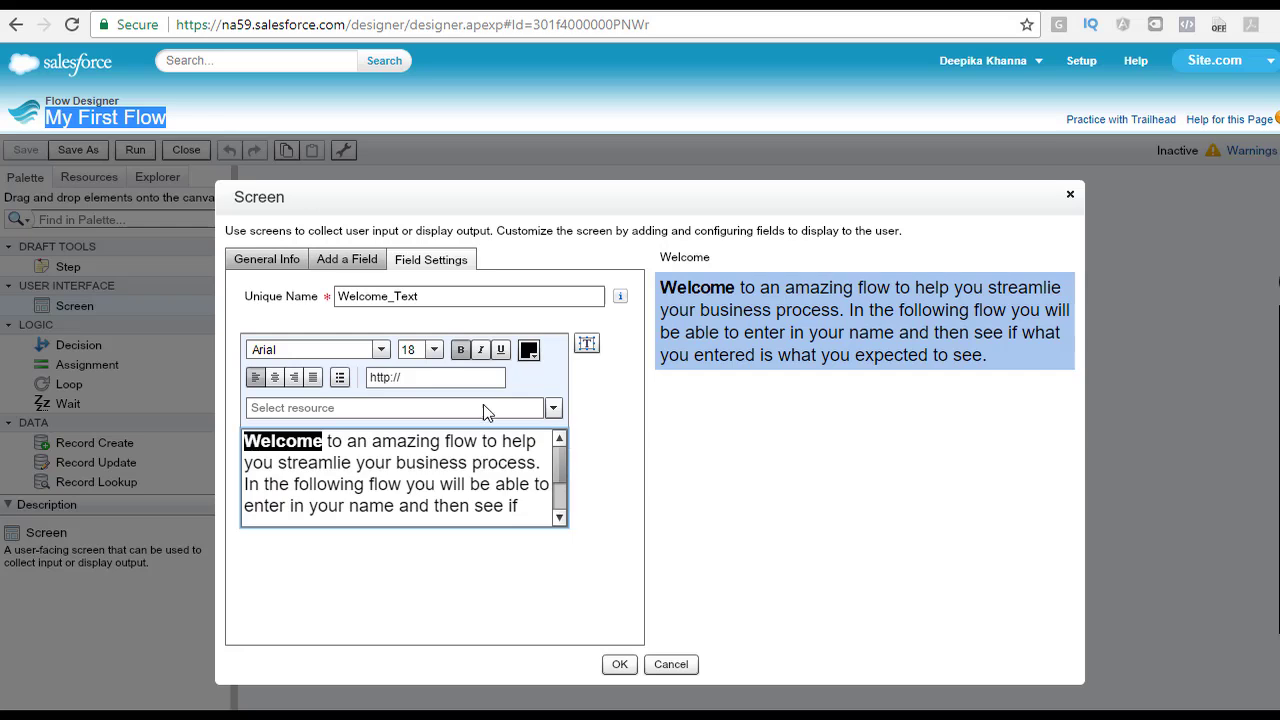
click(587, 345)
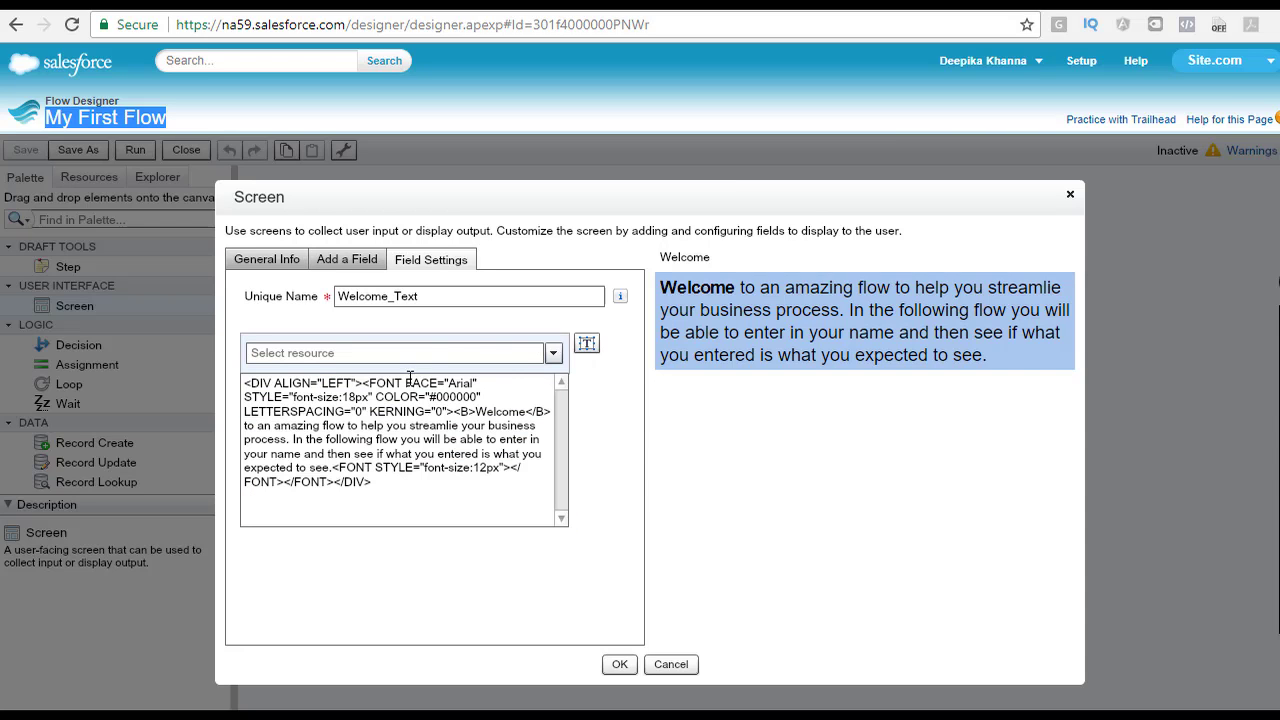
click(588, 345)
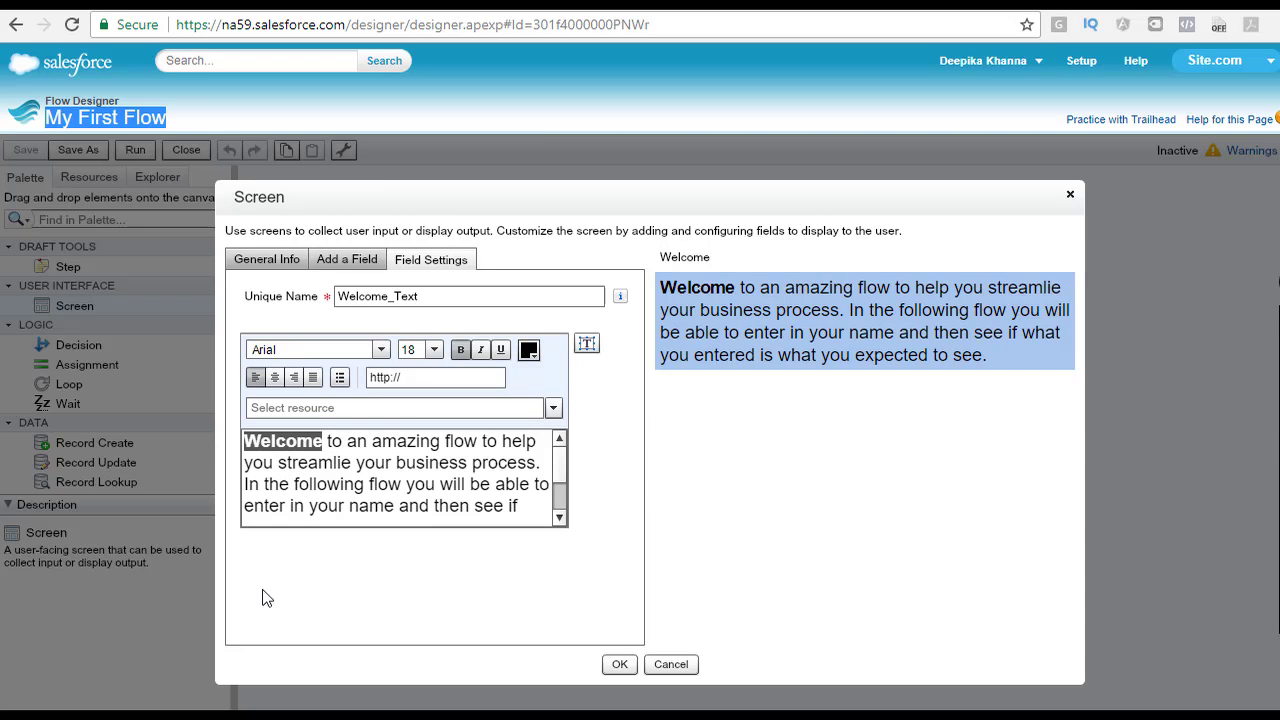
- Try centred, right and justified alignment on the welcome message and set it to centred
scroll(566, 480, down, 3)
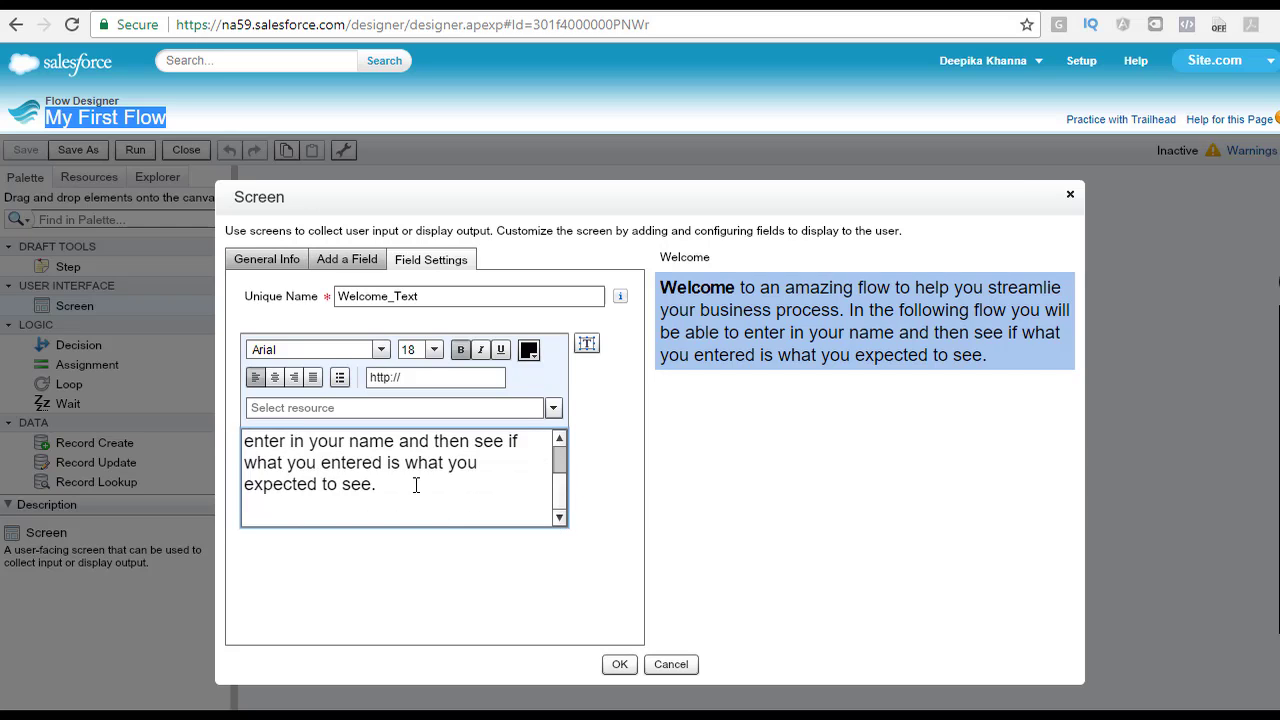
drag(414, 486, 217, 434)
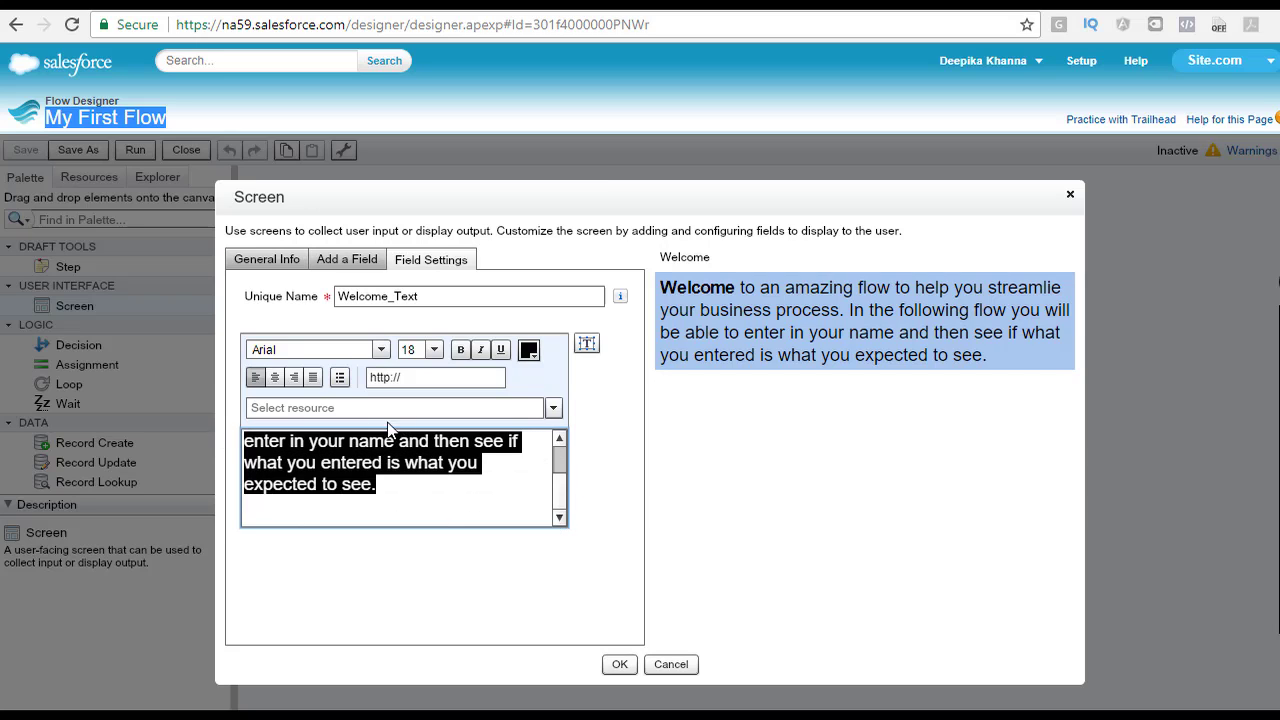
click(336, 407)
click(373, 490)
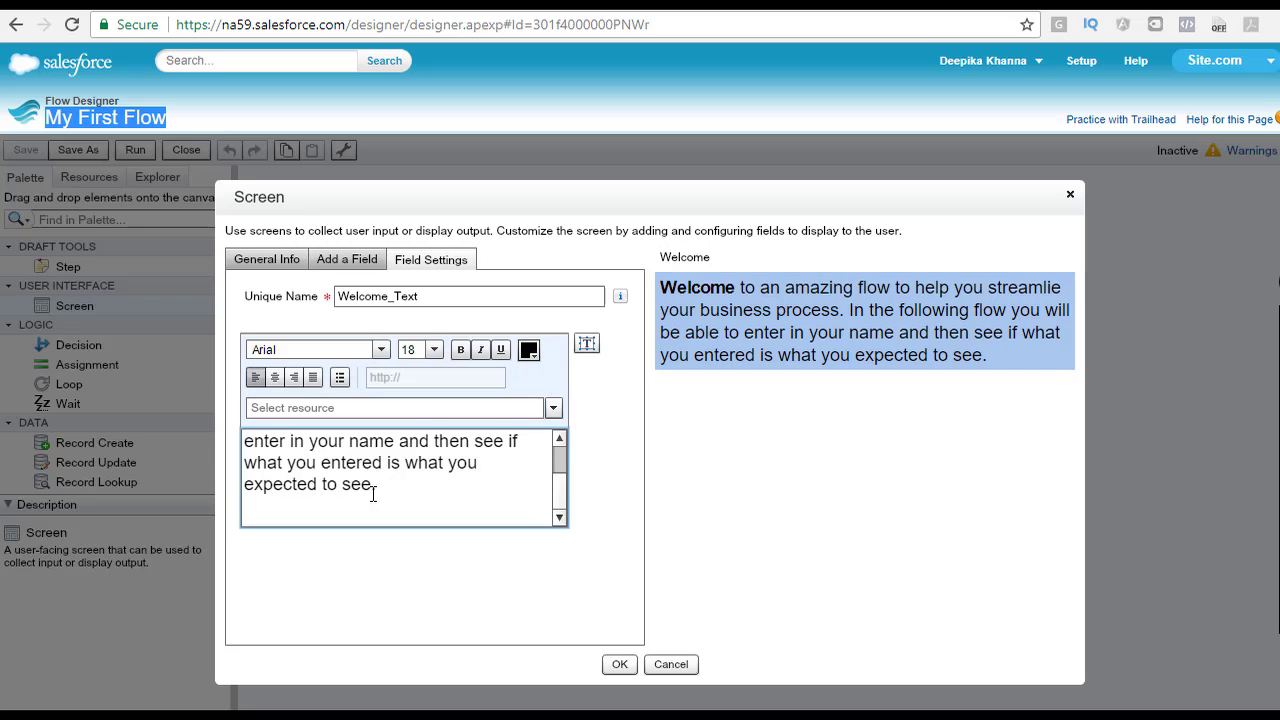
click(276, 382)
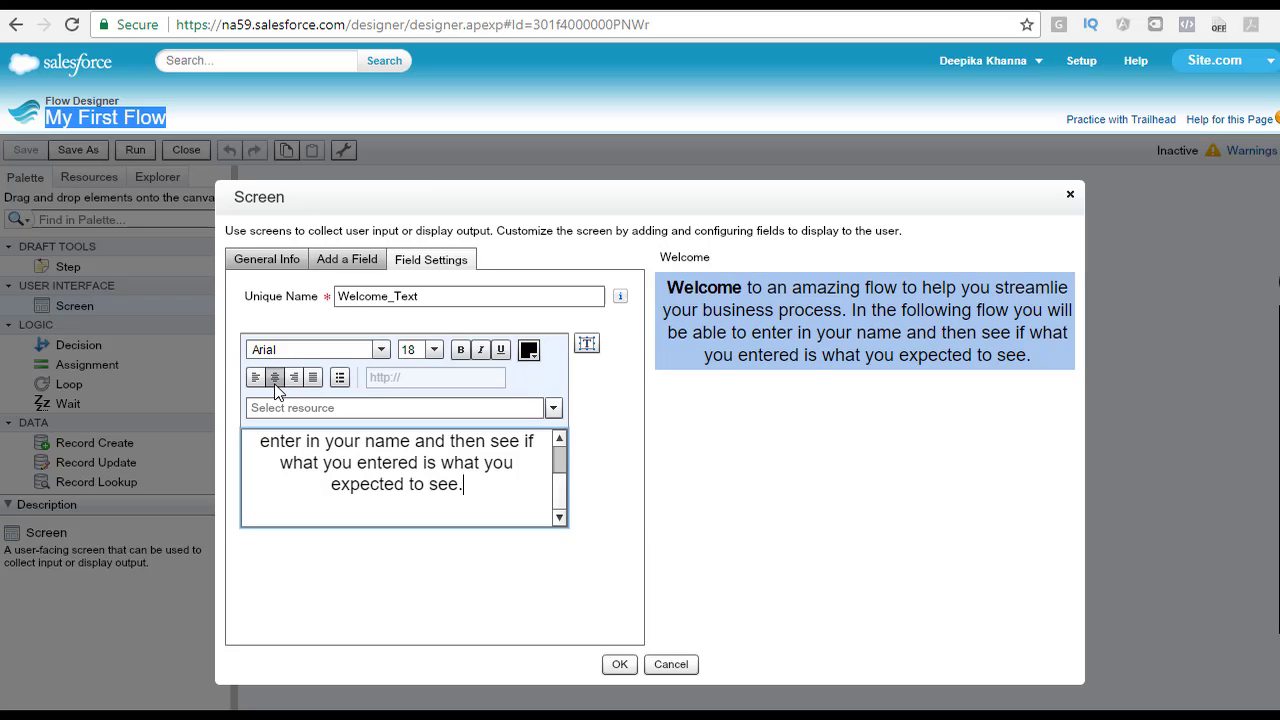
click(294, 379)
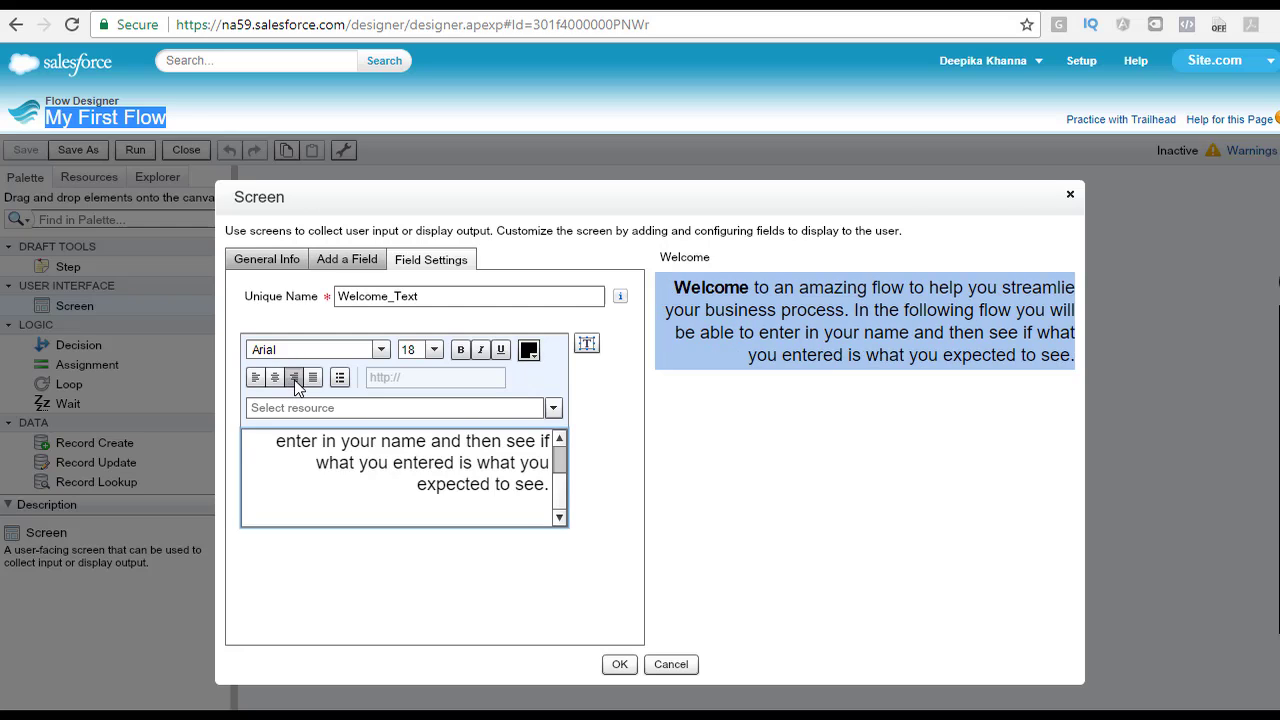
click(310, 378)
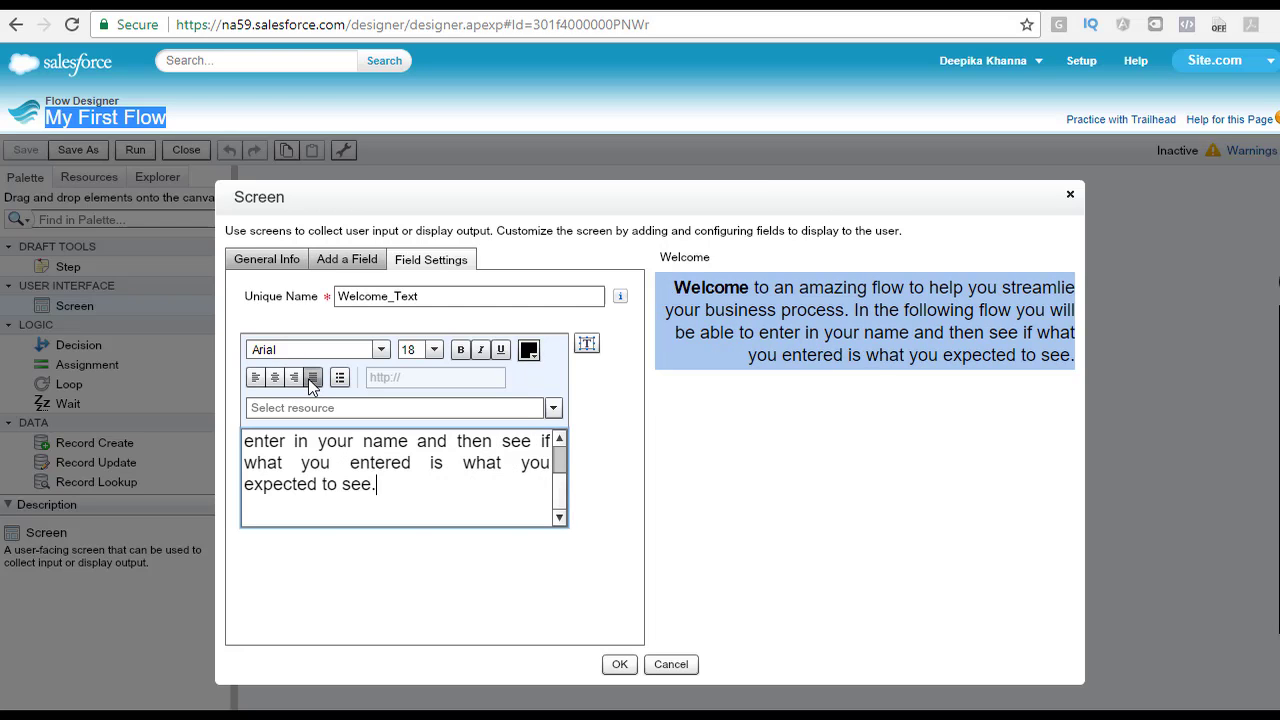
click(276, 380)
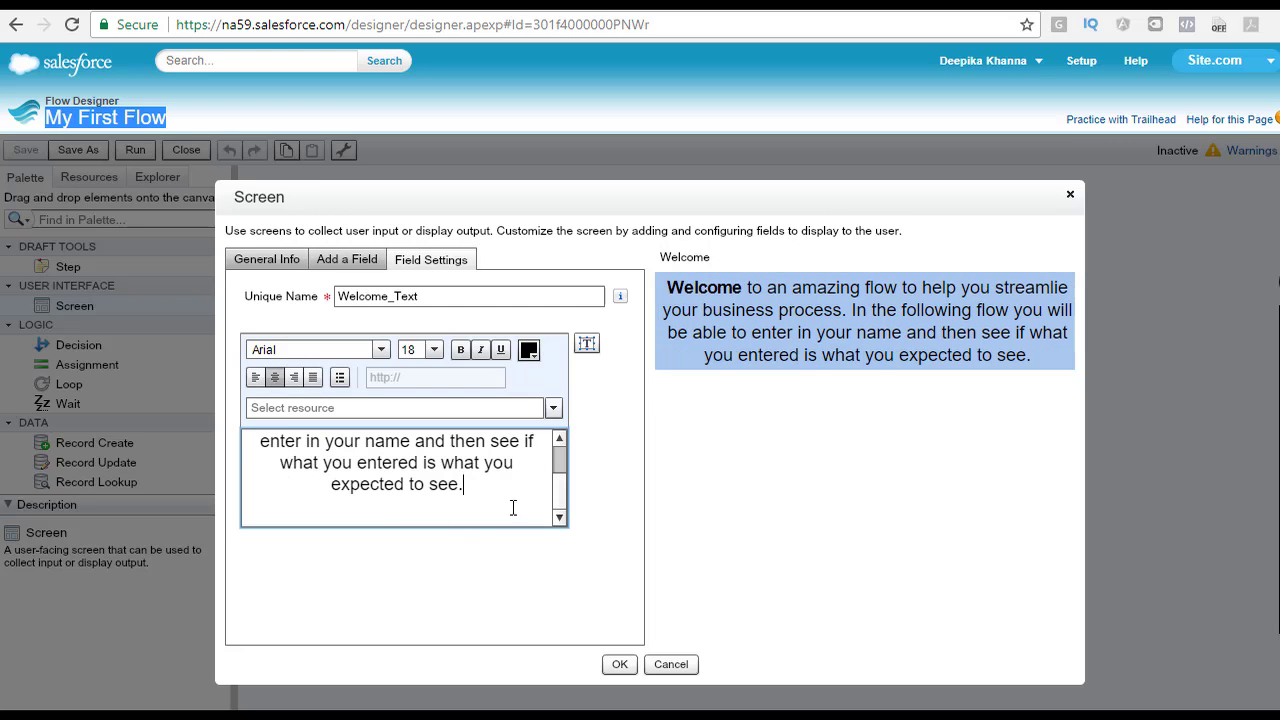
scroll(560, 465, up, 3)
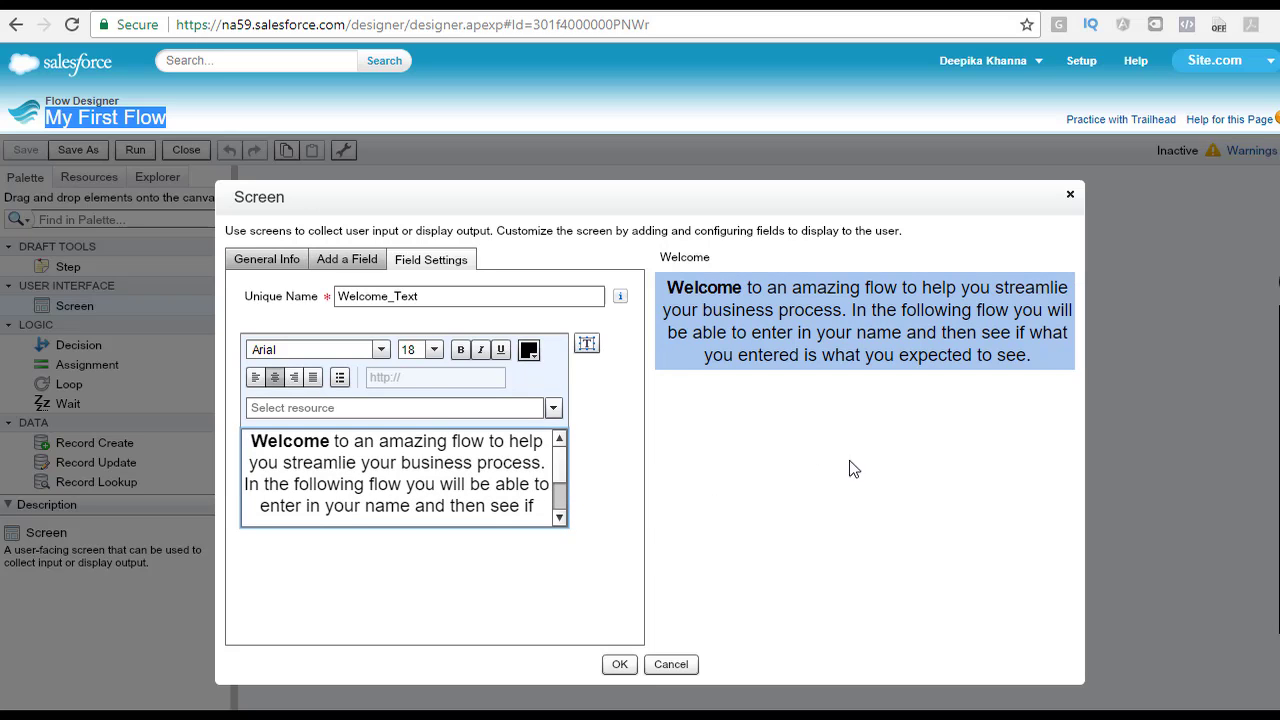
- Confirm the Welcome screen settings and save the flow
click(620, 666)
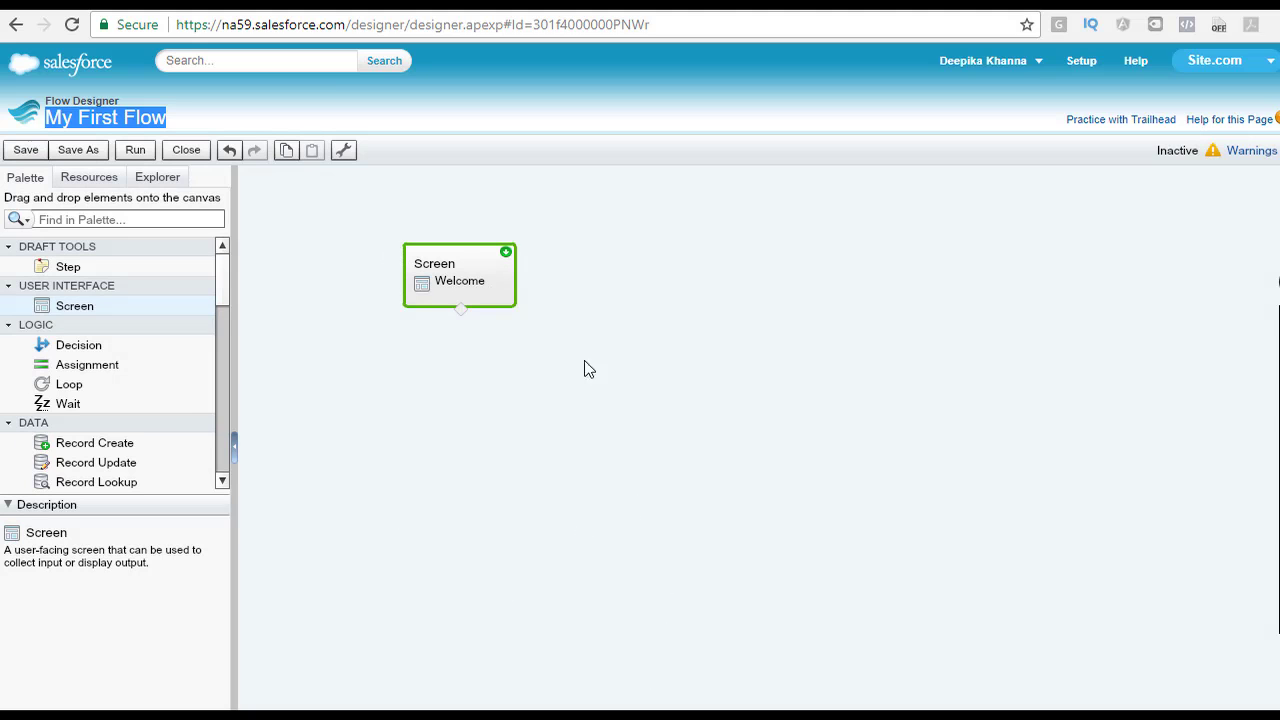
click(26, 152)
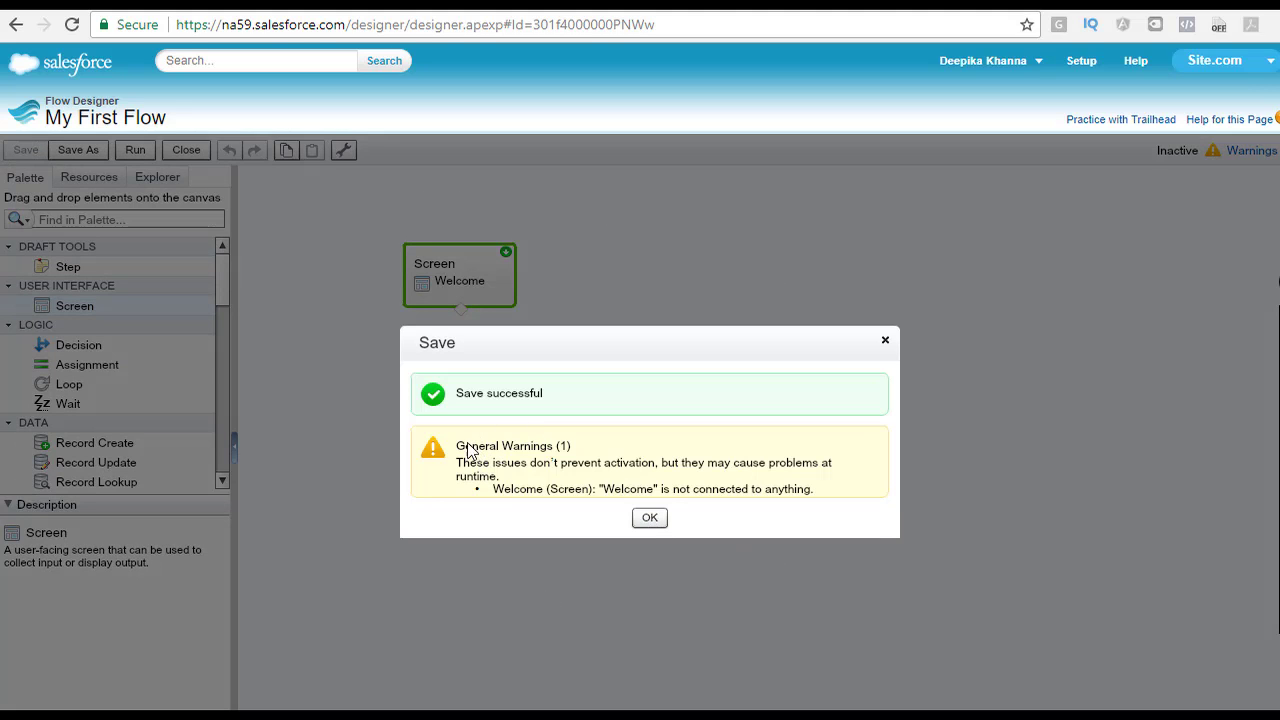
click(649, 518)
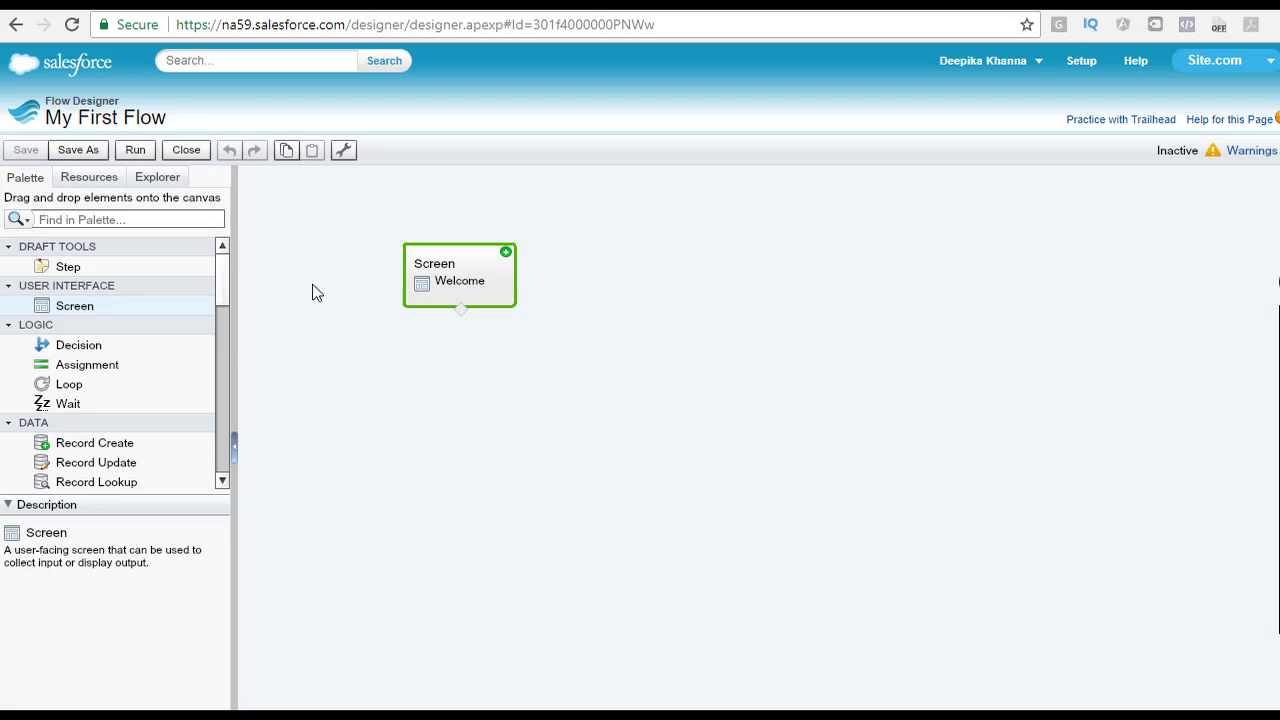
- Run the flow, examine how the centred welcome message is displayed, and finish the Welcome screen to restart it
click(136, 152)
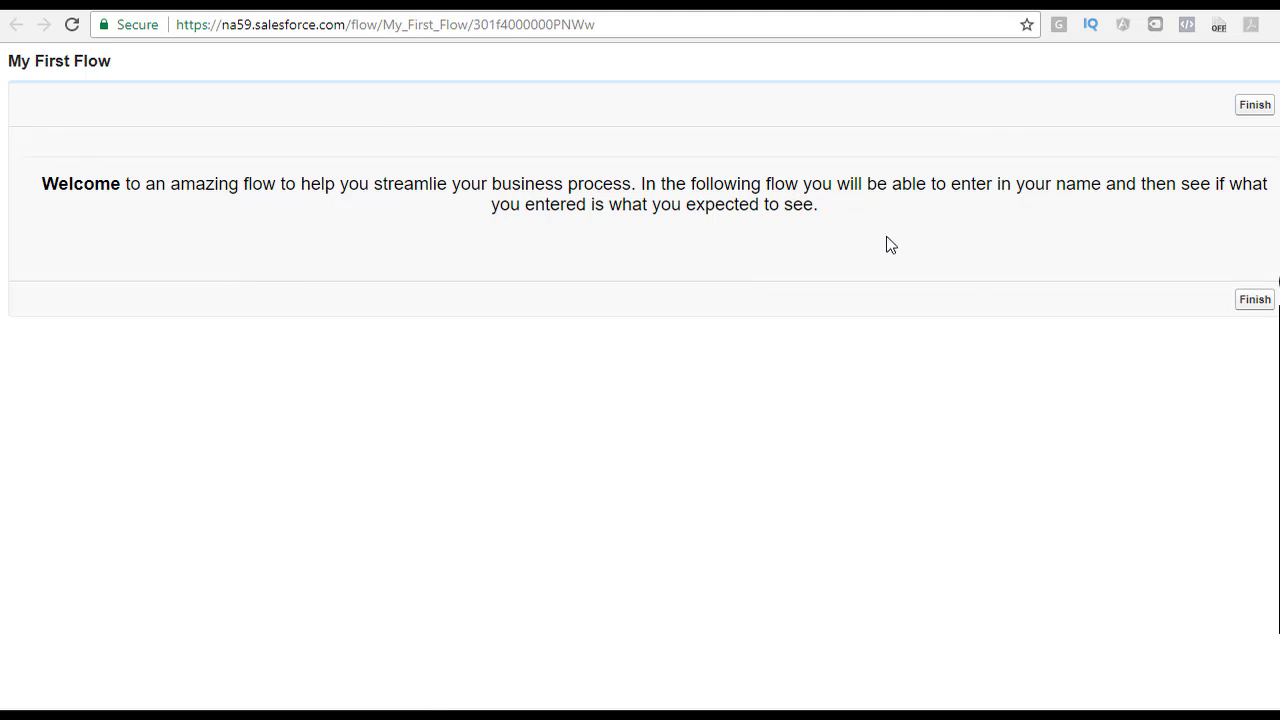
drag(648, 225, 845, 222)
click(154, 206)
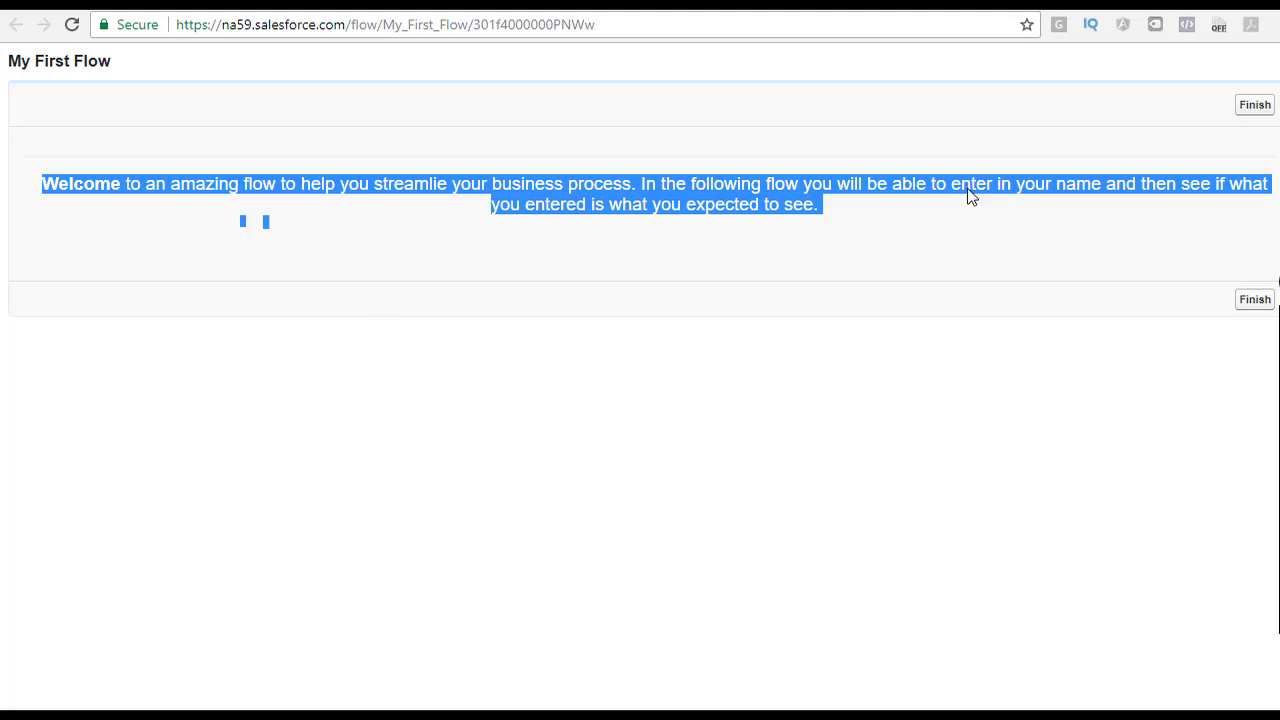
click(1253, 107)
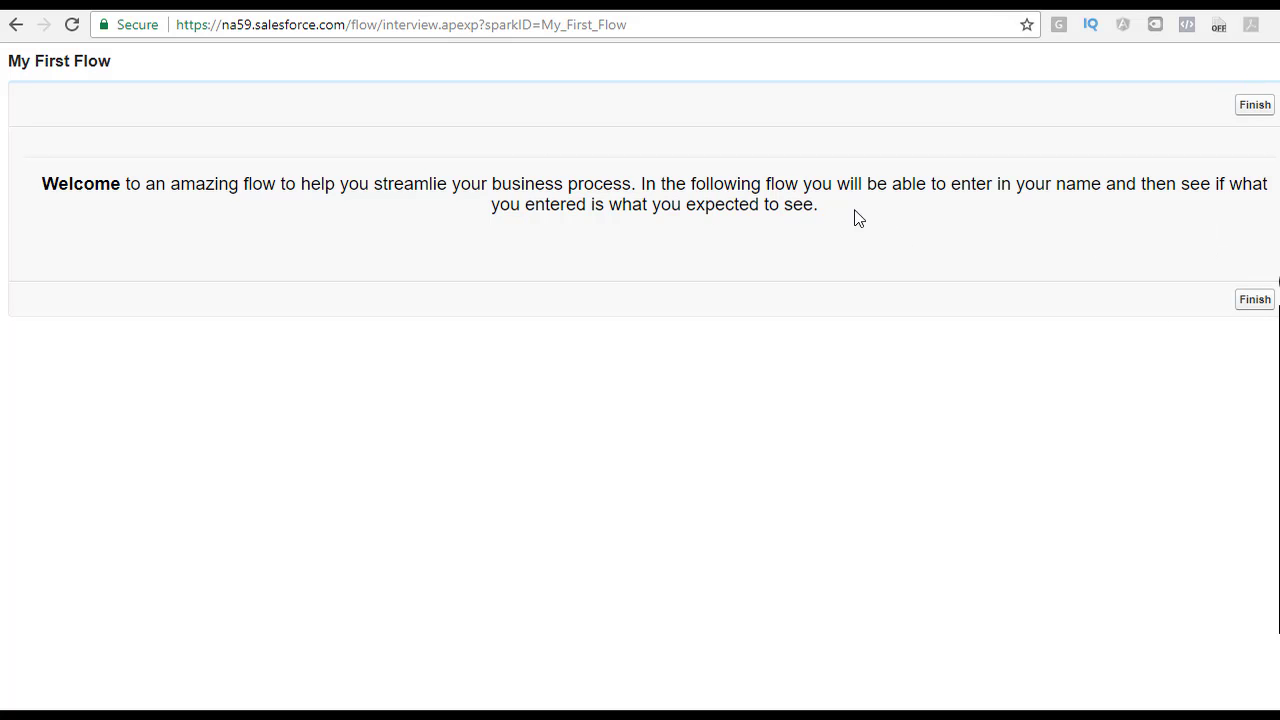
drag(246, 234, 3, 193)
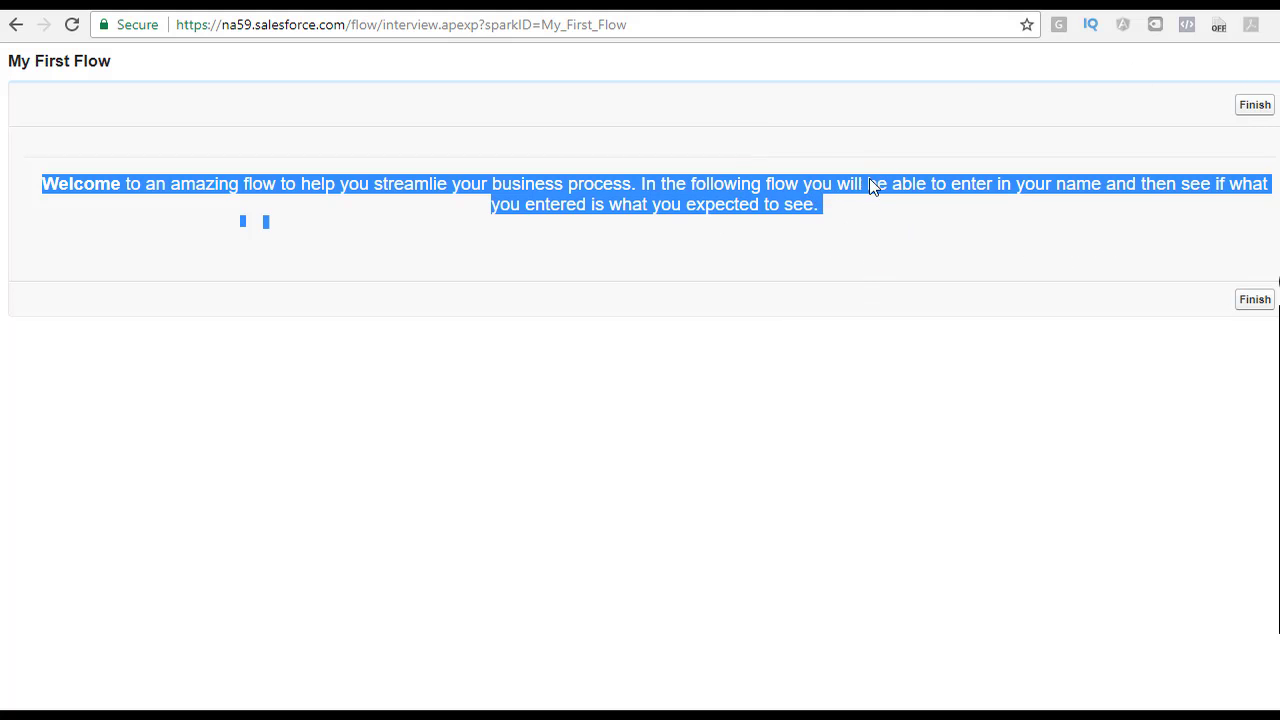
click(858, 222)
drag(274, 240, 82, 177)
click(1256, 108)
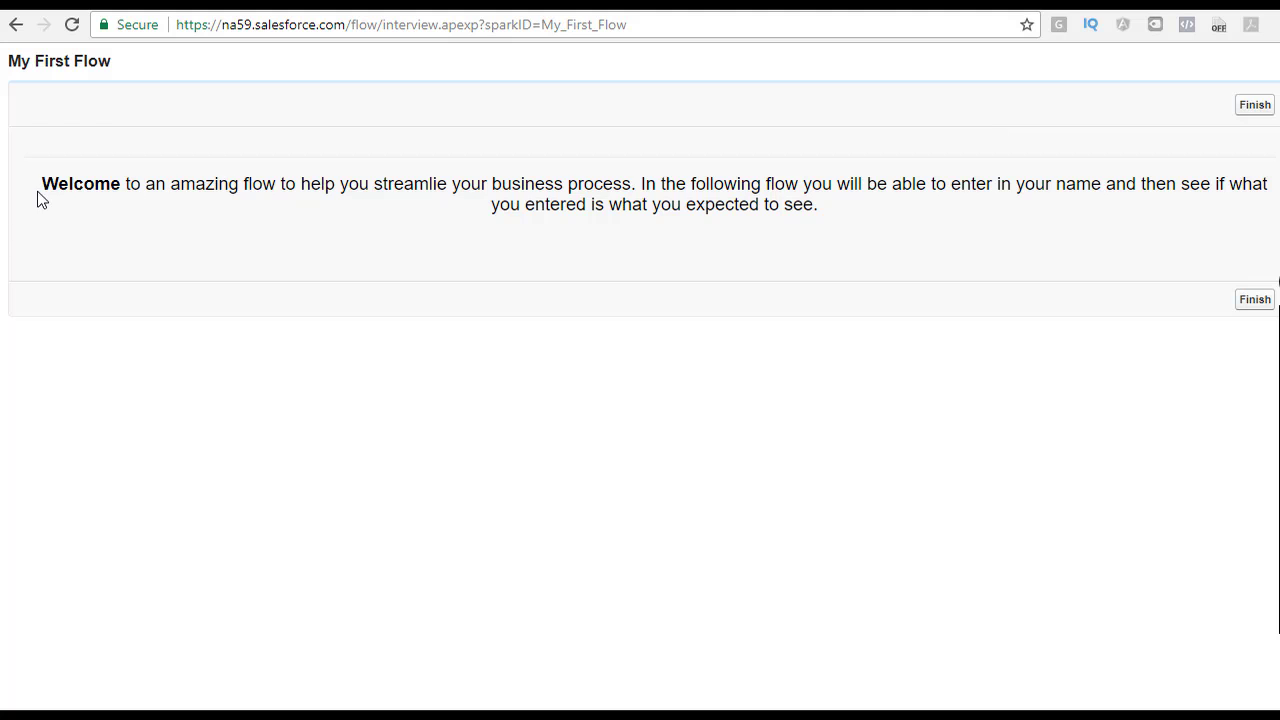
drag(42, 178, 829, 223)
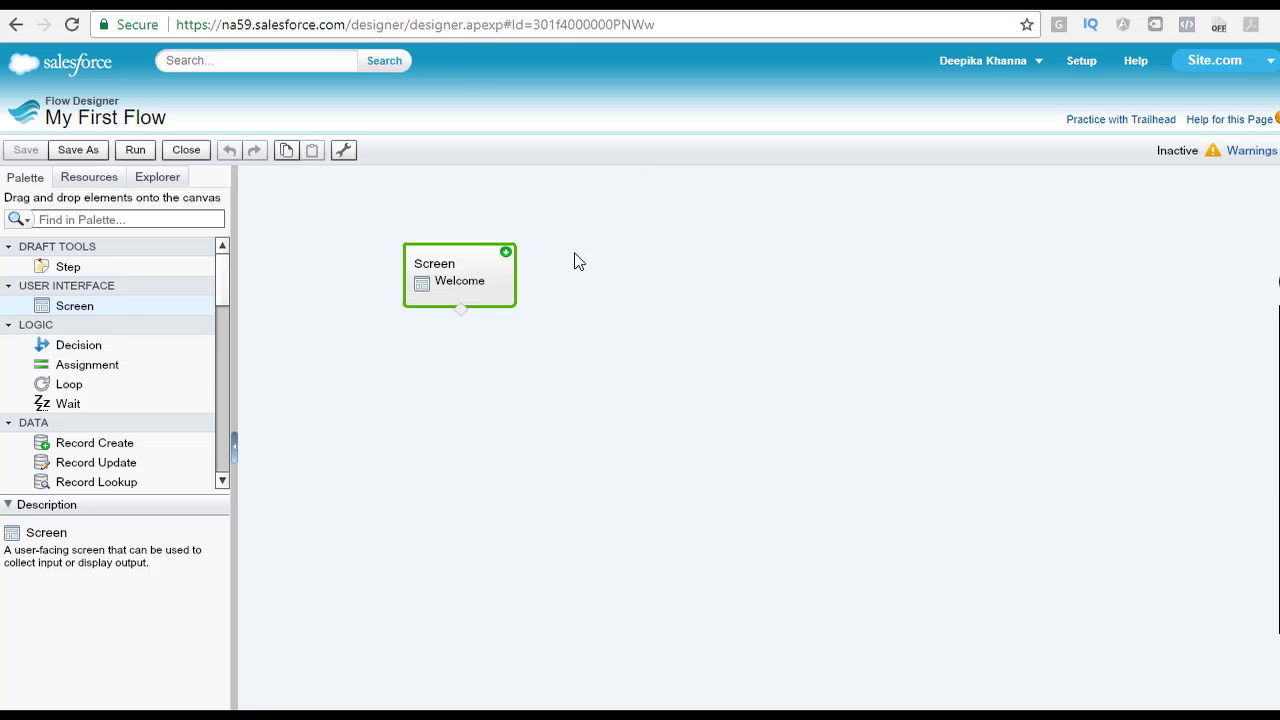
- Reopen the Welcome screen's Welcome_Text field and left-align the whole message
mouse_move(474, 252)
click(474, 253)
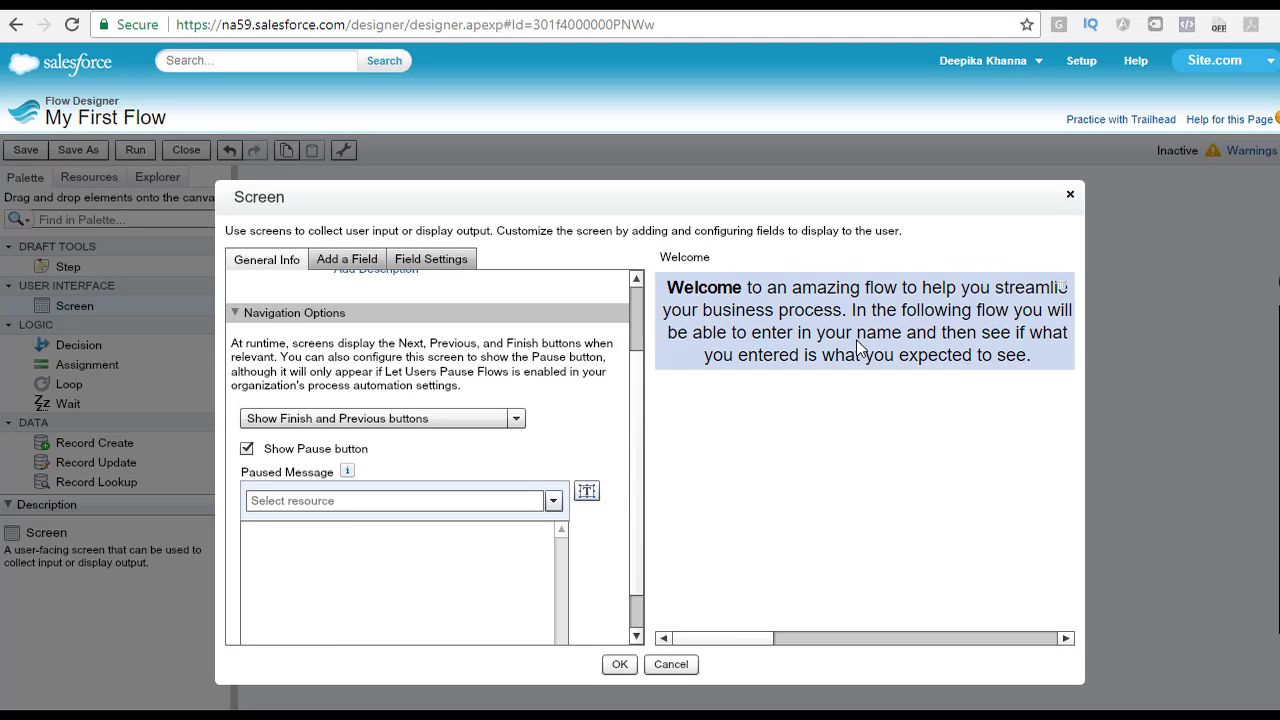
click(976, 362)
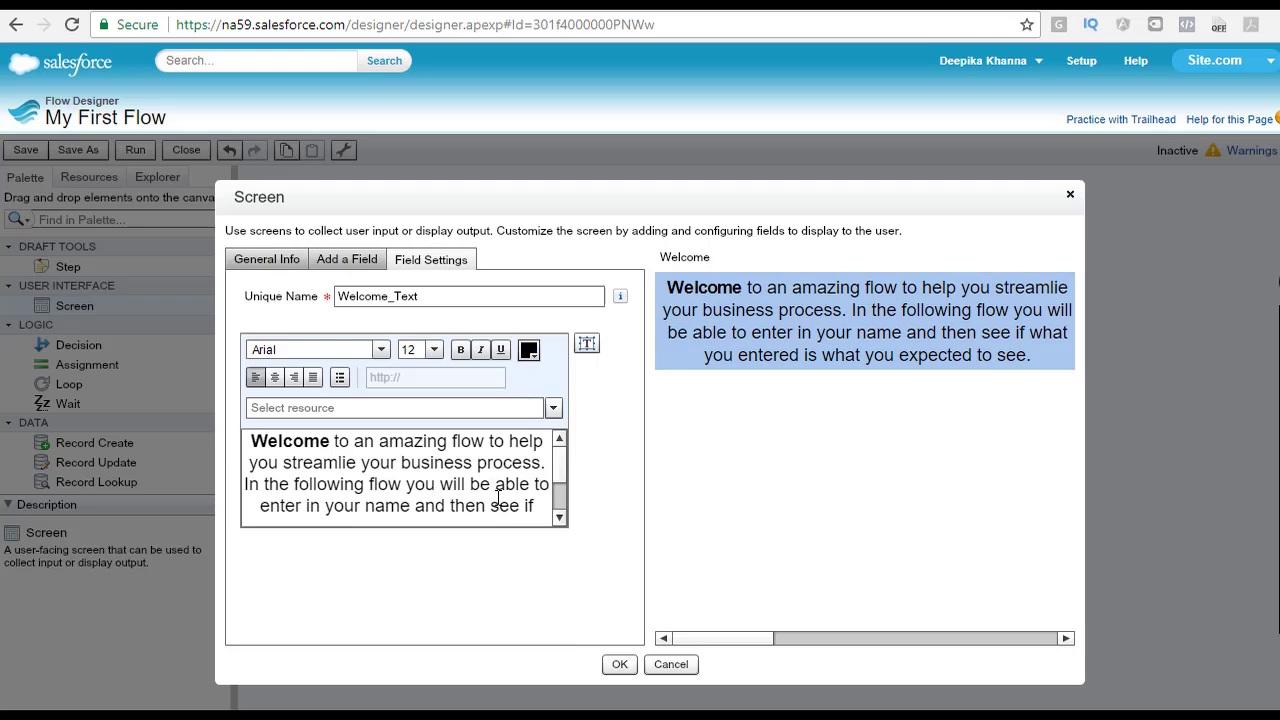
click(256, 379)
drag(261, 447, 626, 569)
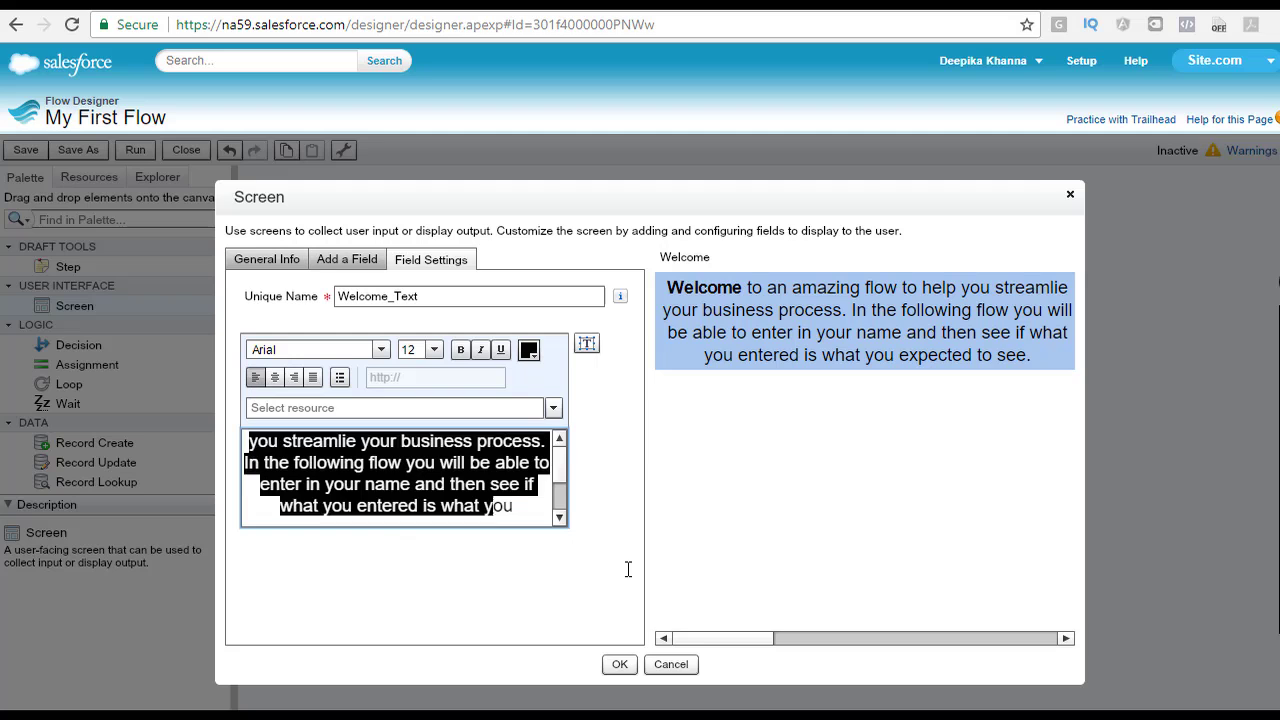
click(252, 378)
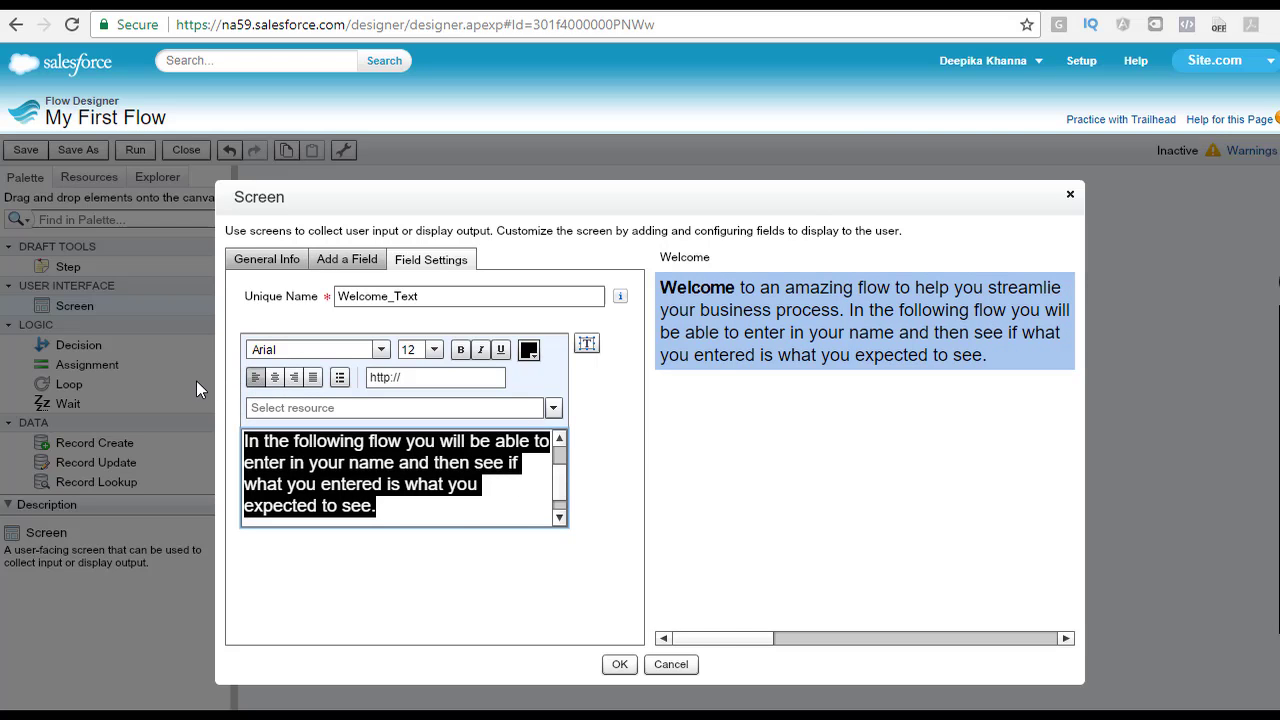
- Confirm the alignment change on the Welcome screen and save the flow again
click(620, 665)
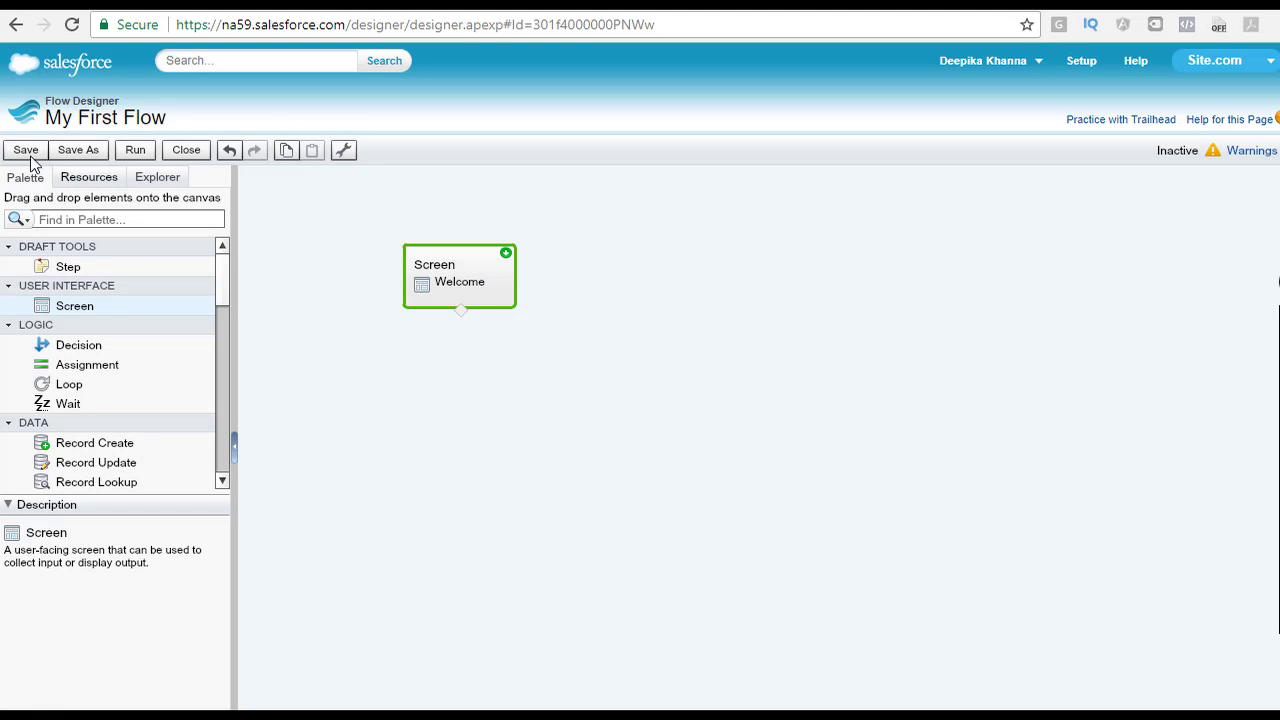
click(26, 150)
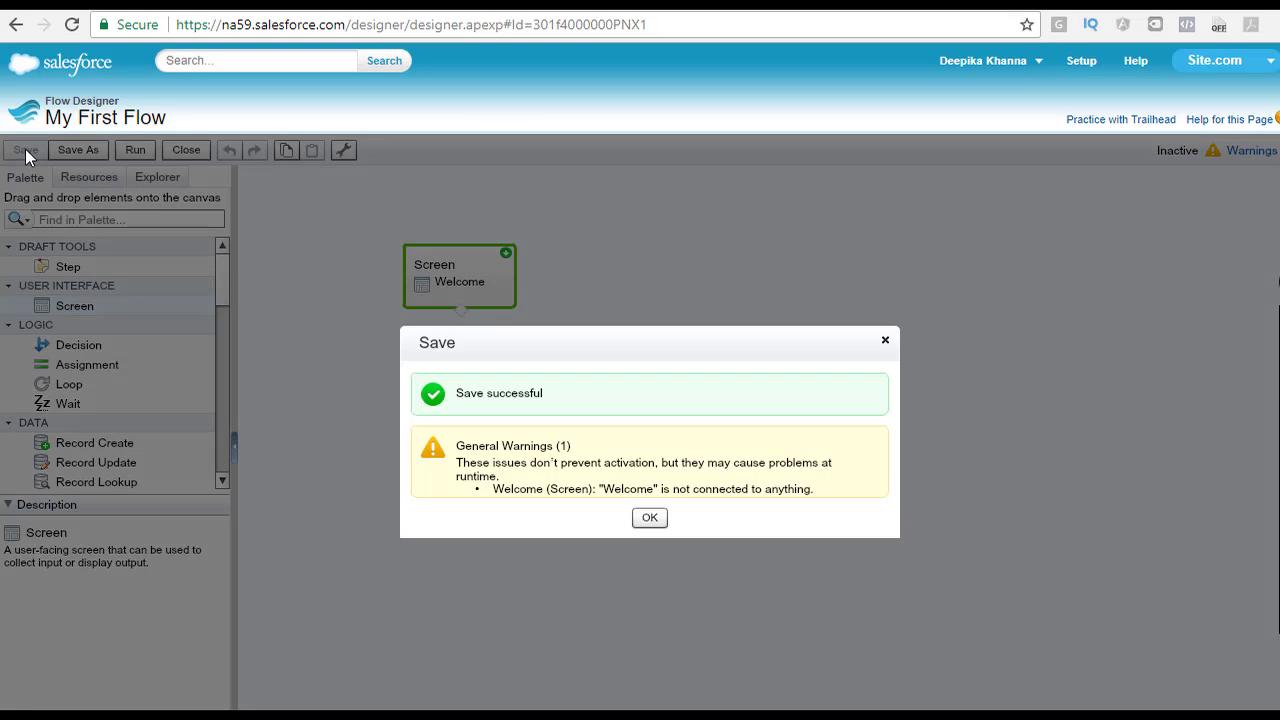
click(649, 518)
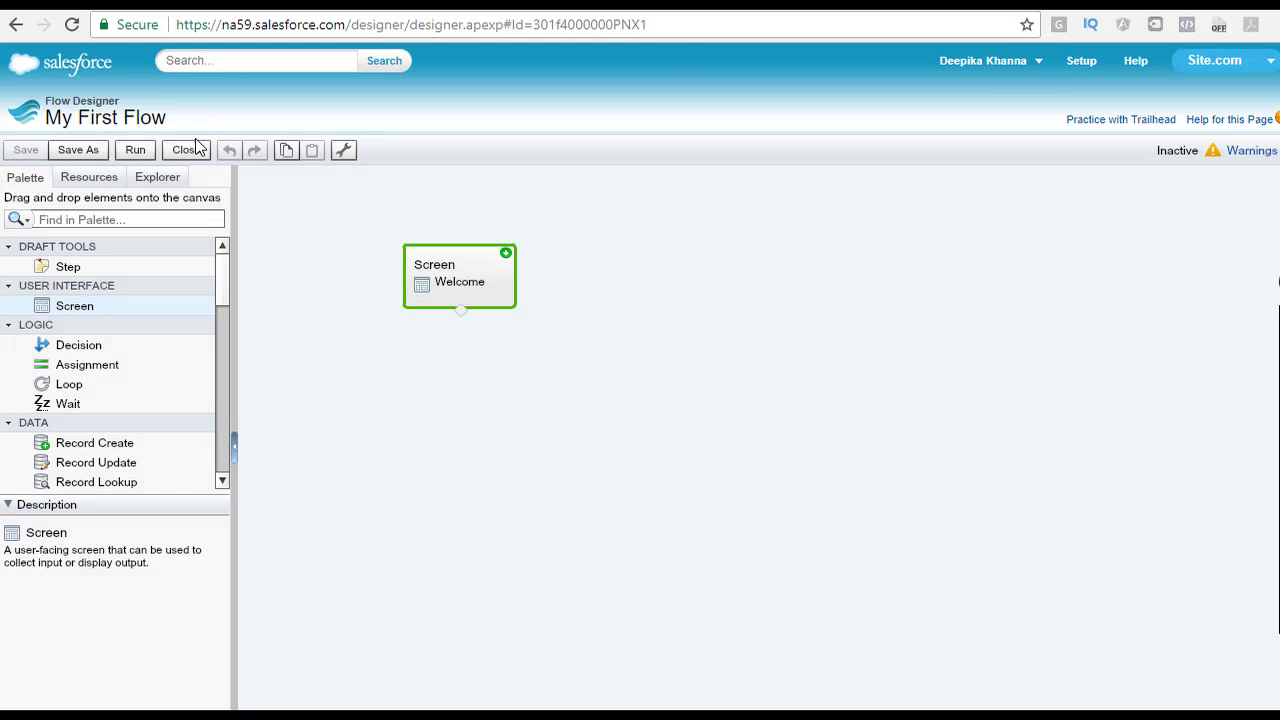
- Run the flow, check the alignment and spelling of the welcome message, and close the run window
click(136, 151)
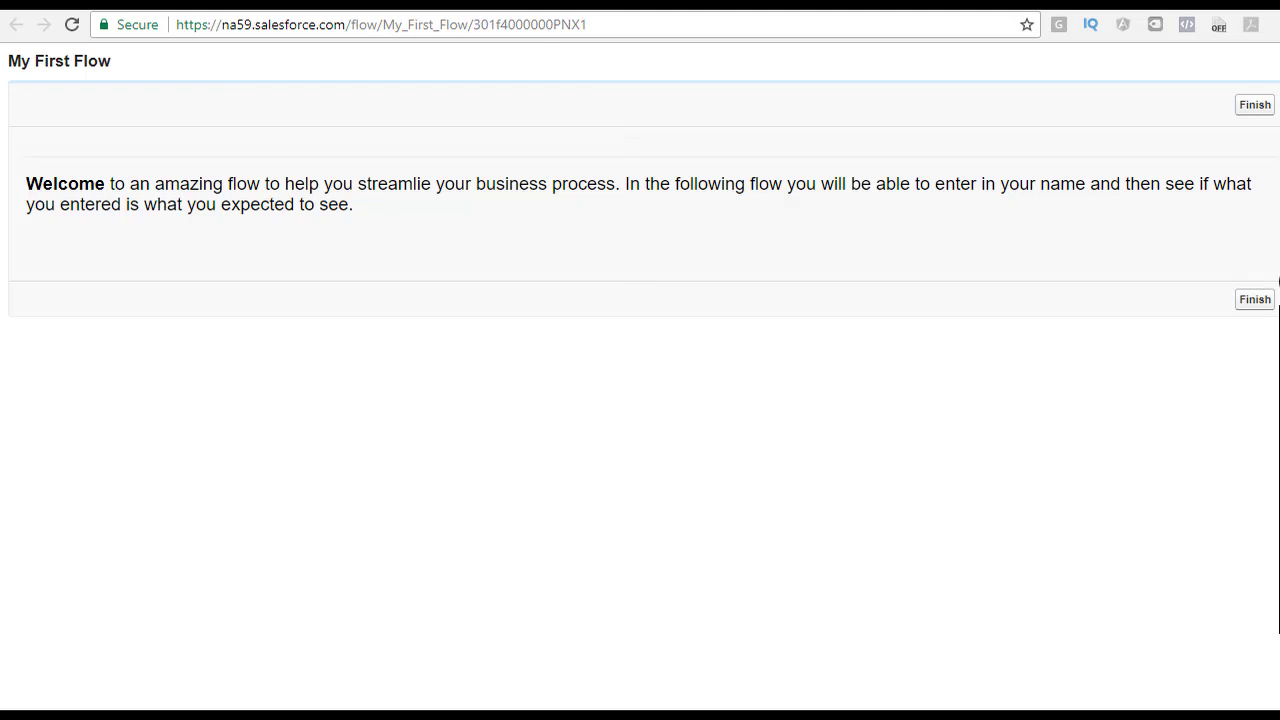
drag(28, 180, 329, 243)
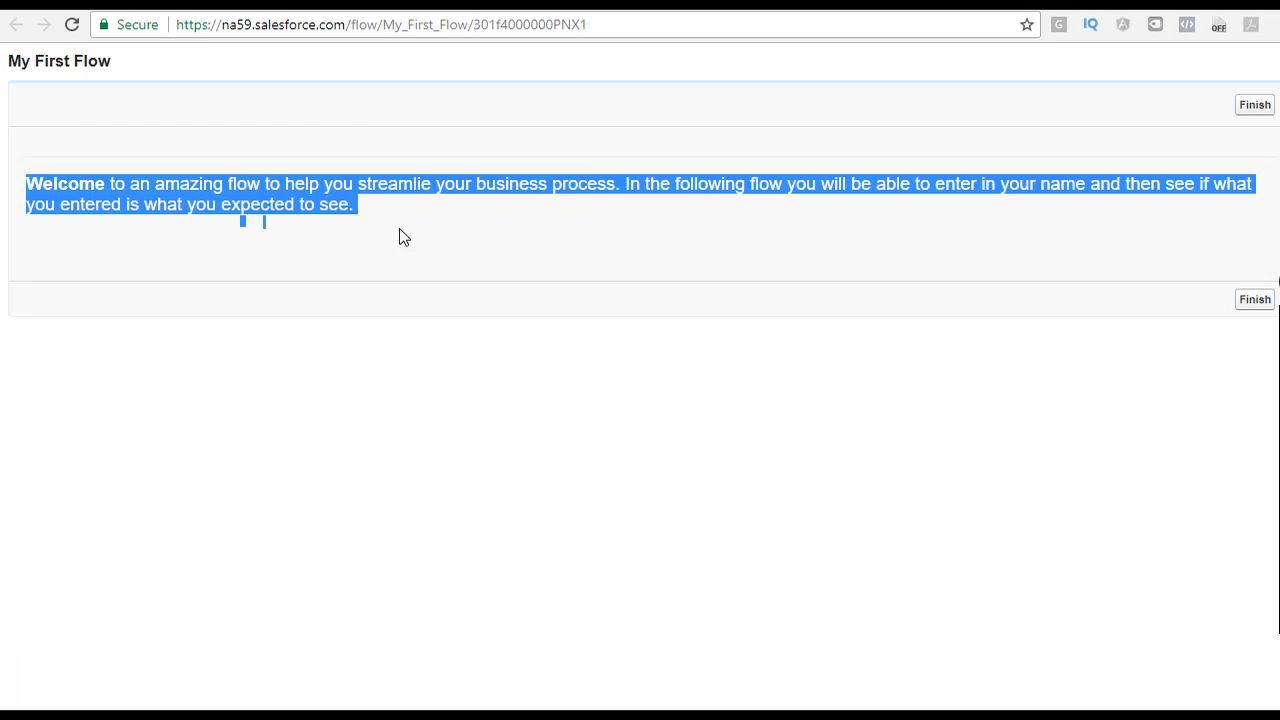
drag(400, 237, 42, 184)
double_click(396, 187)
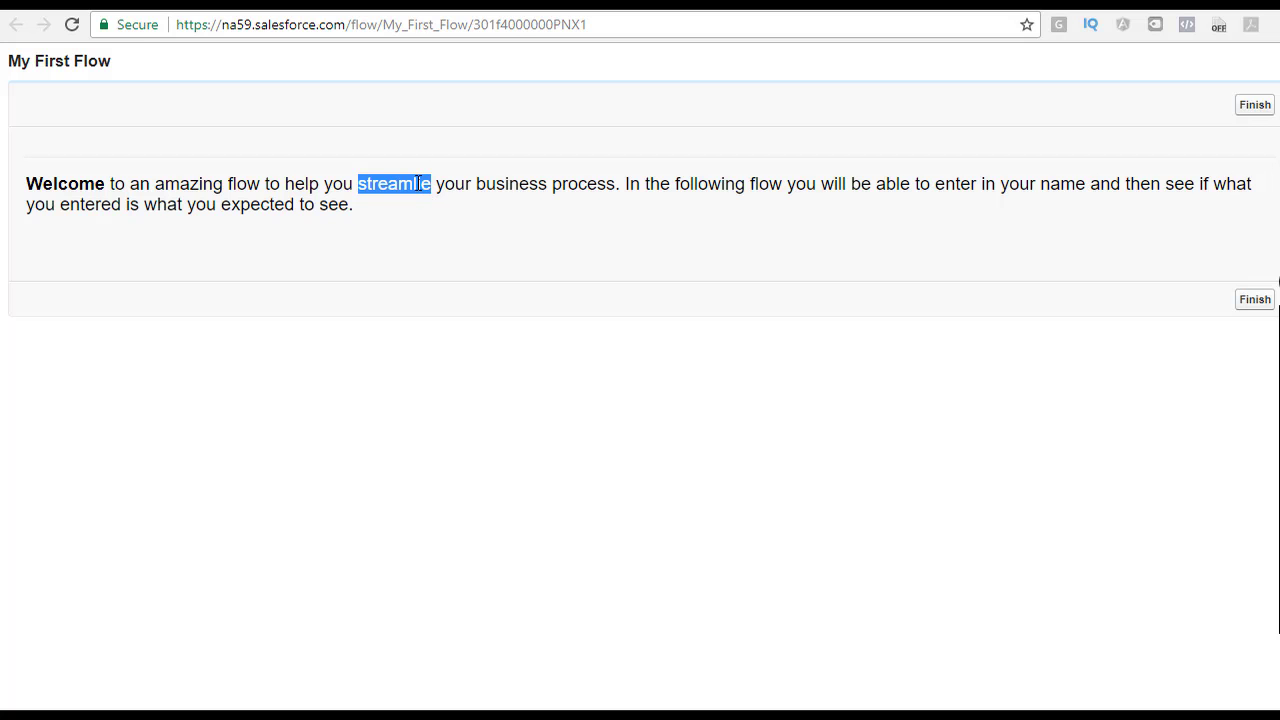
key(ctrl+w)
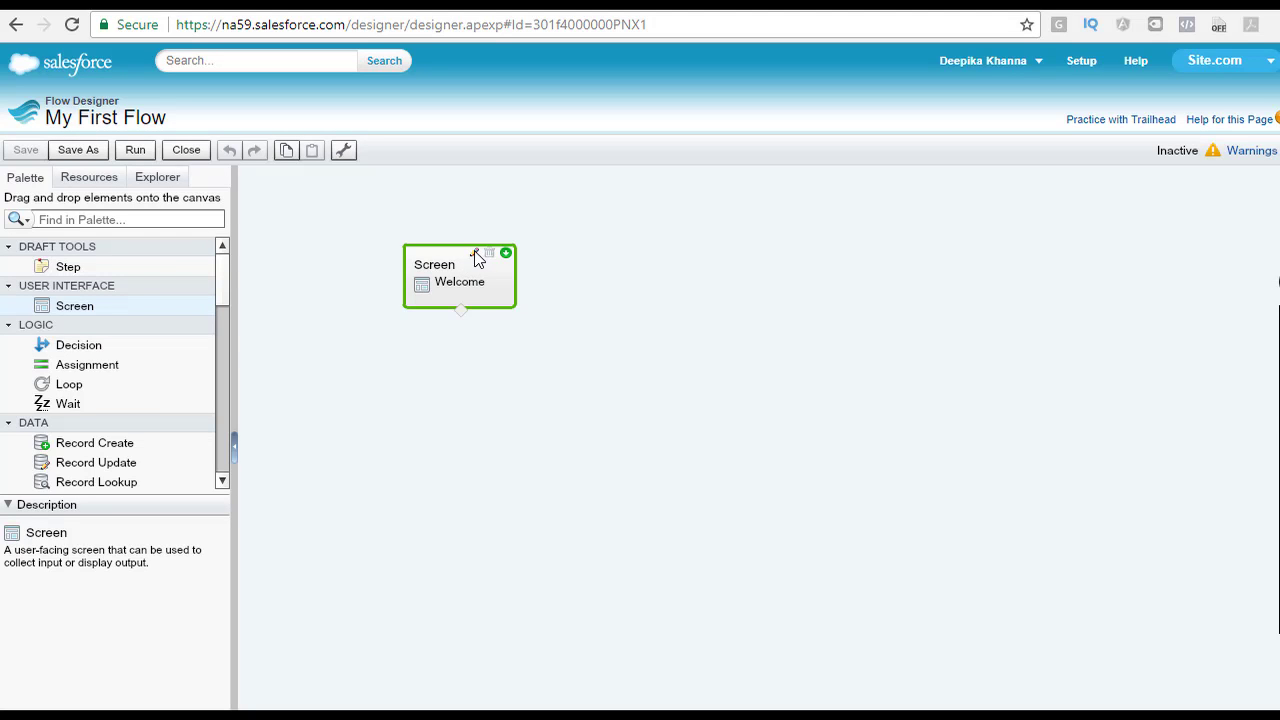
- Reopen the Welcome screen's Welcome_Text field and correct the misspelled word before "your business process" to "streamline"
click(475, 252)
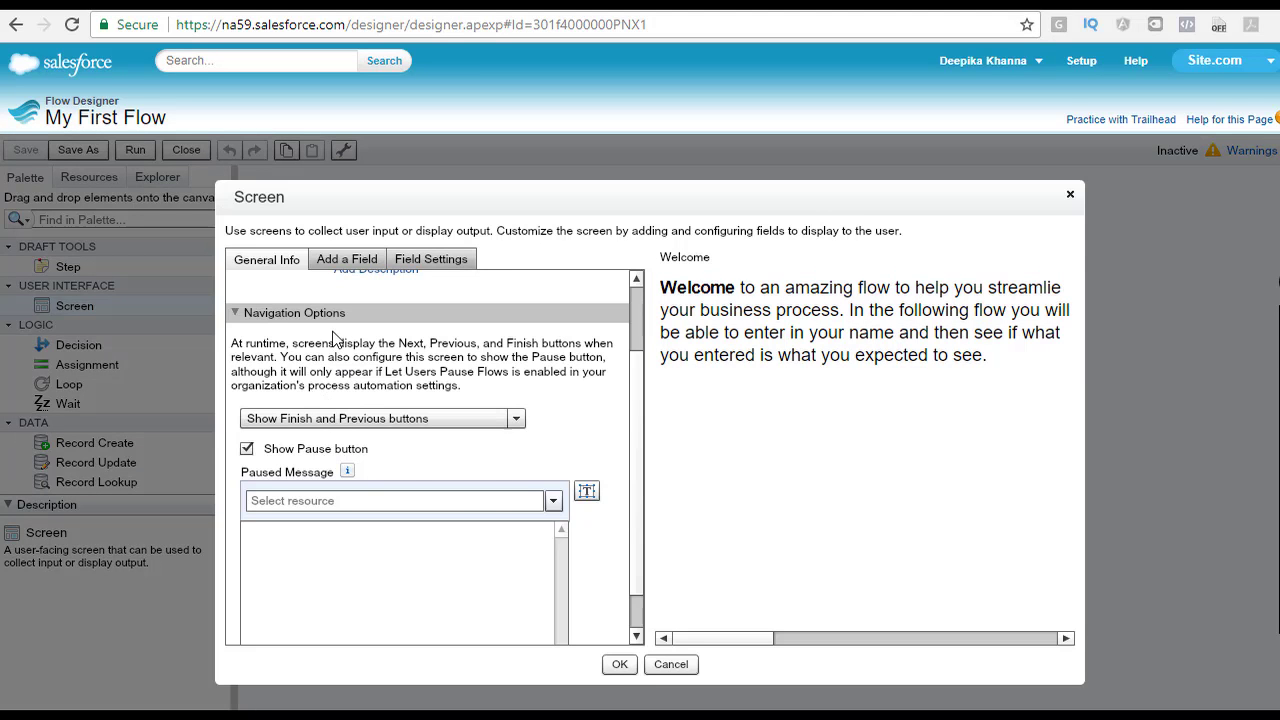
click(888, 315)
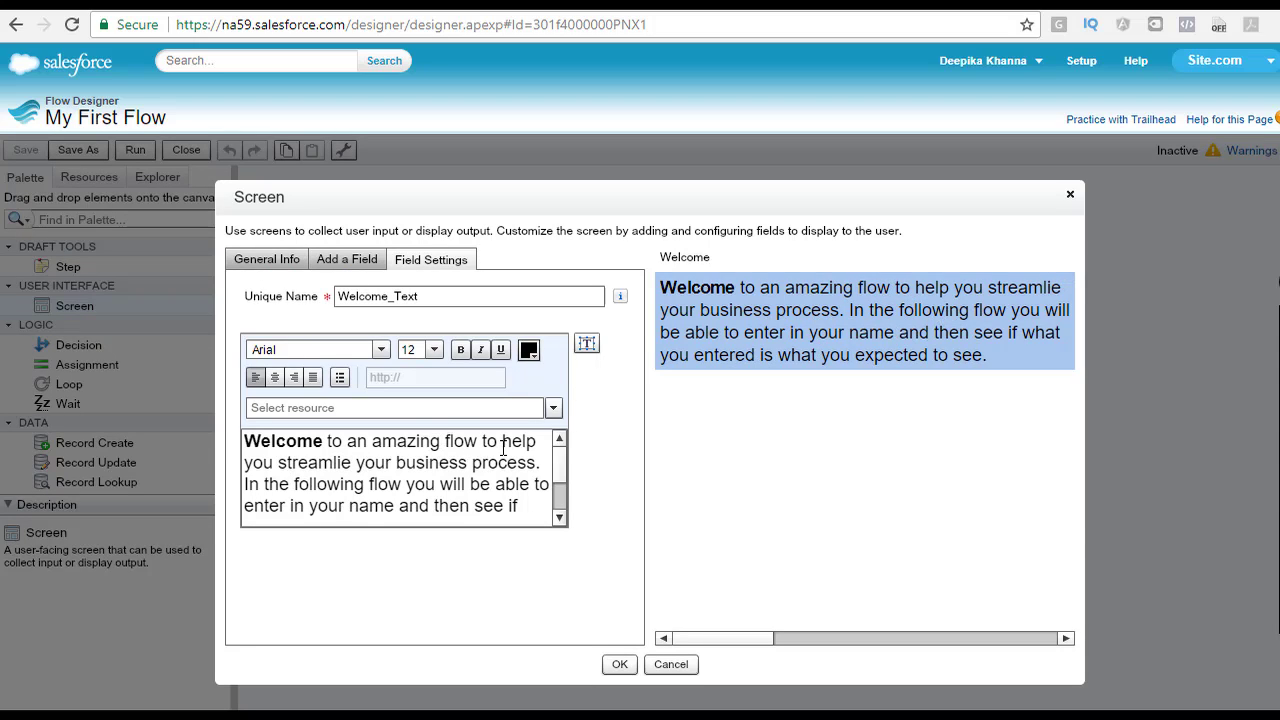
click(340, 462)
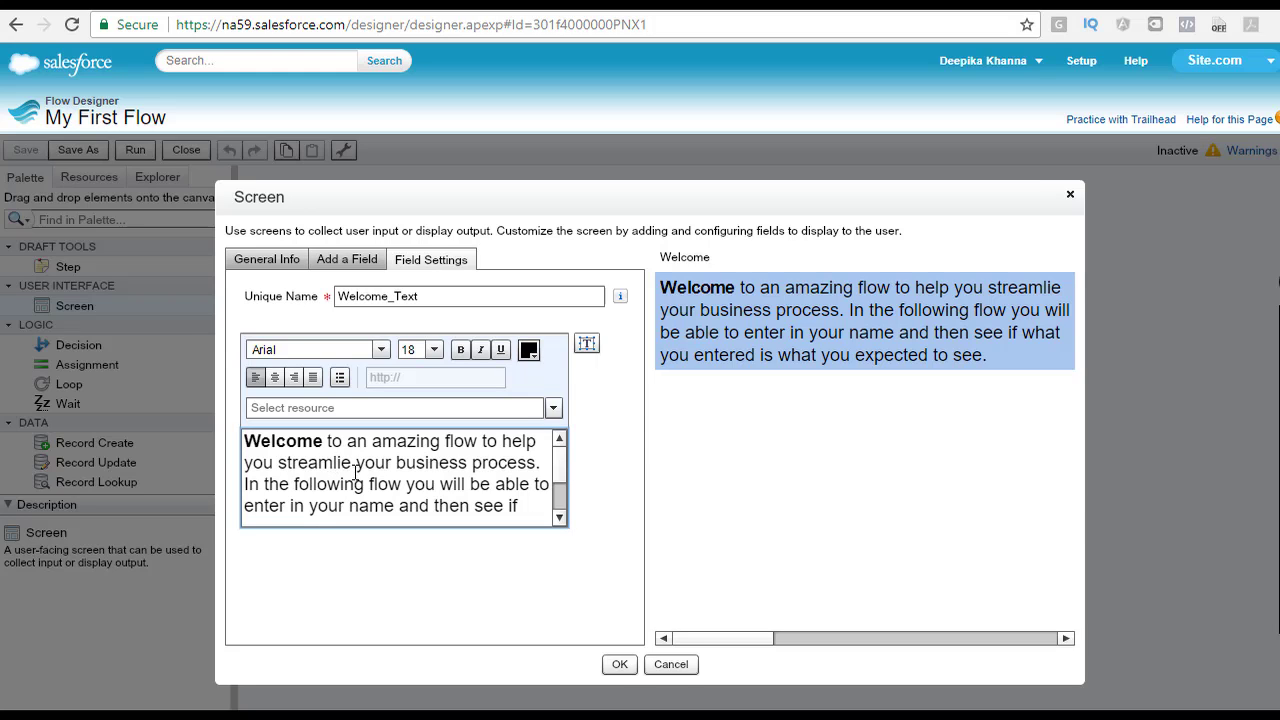
text(n)
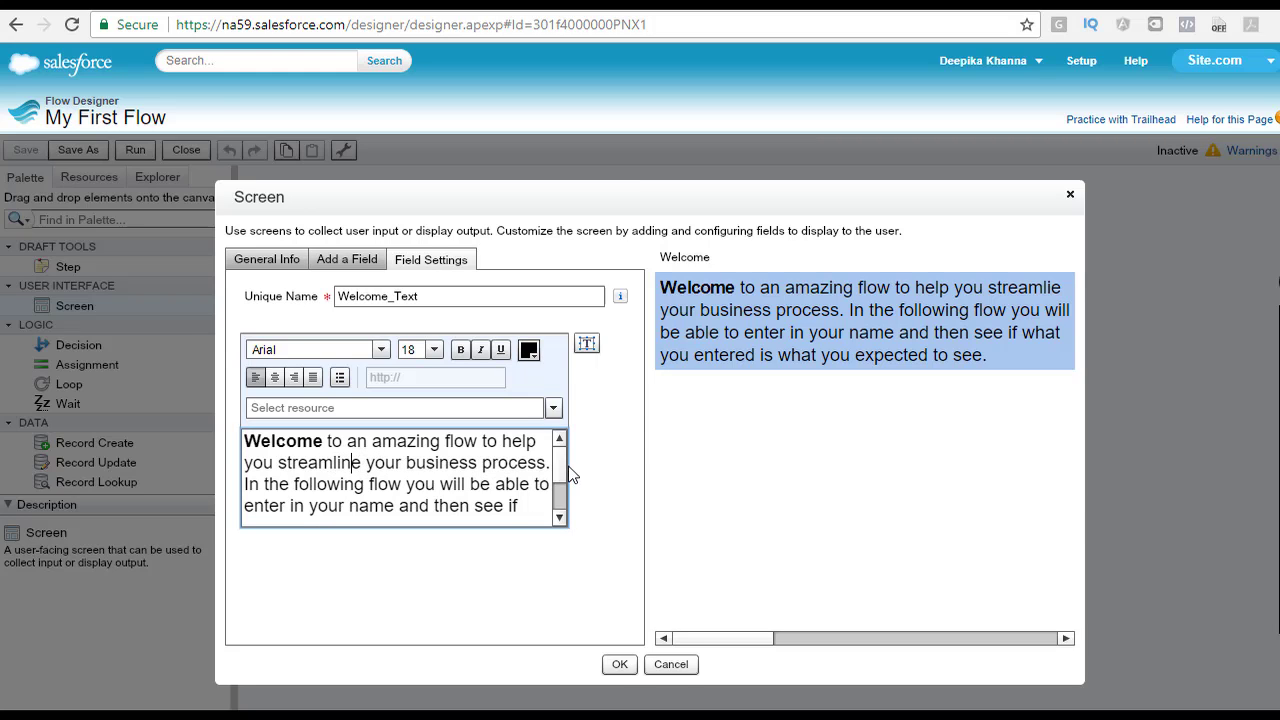
scroll(563, 478, down, 1)
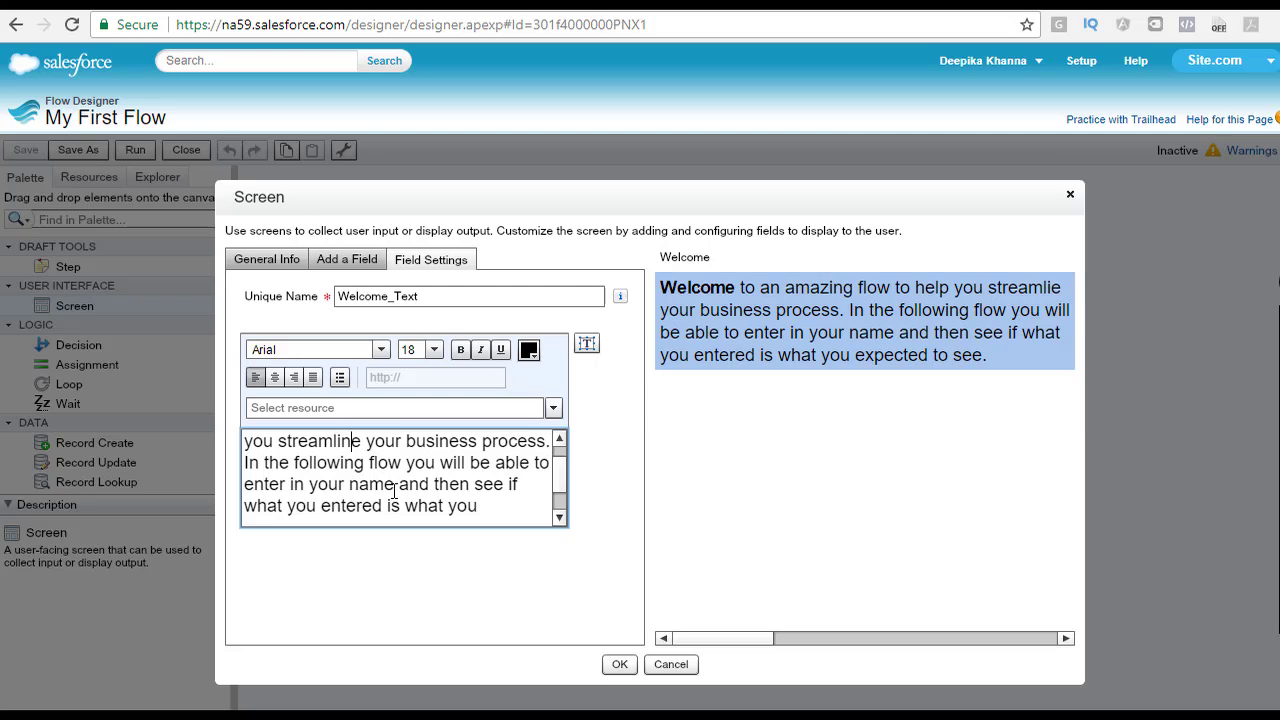
scroll(555, 482, down, 1)
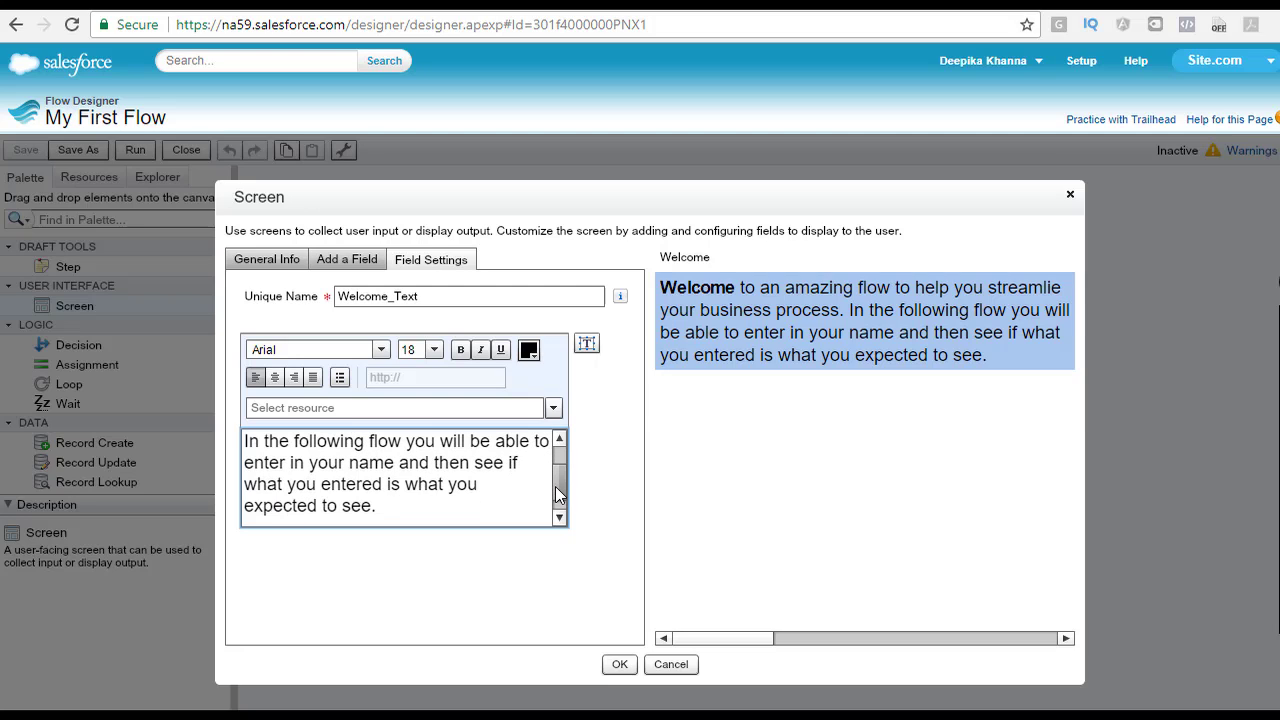
scroll(465, 502, down, 1)
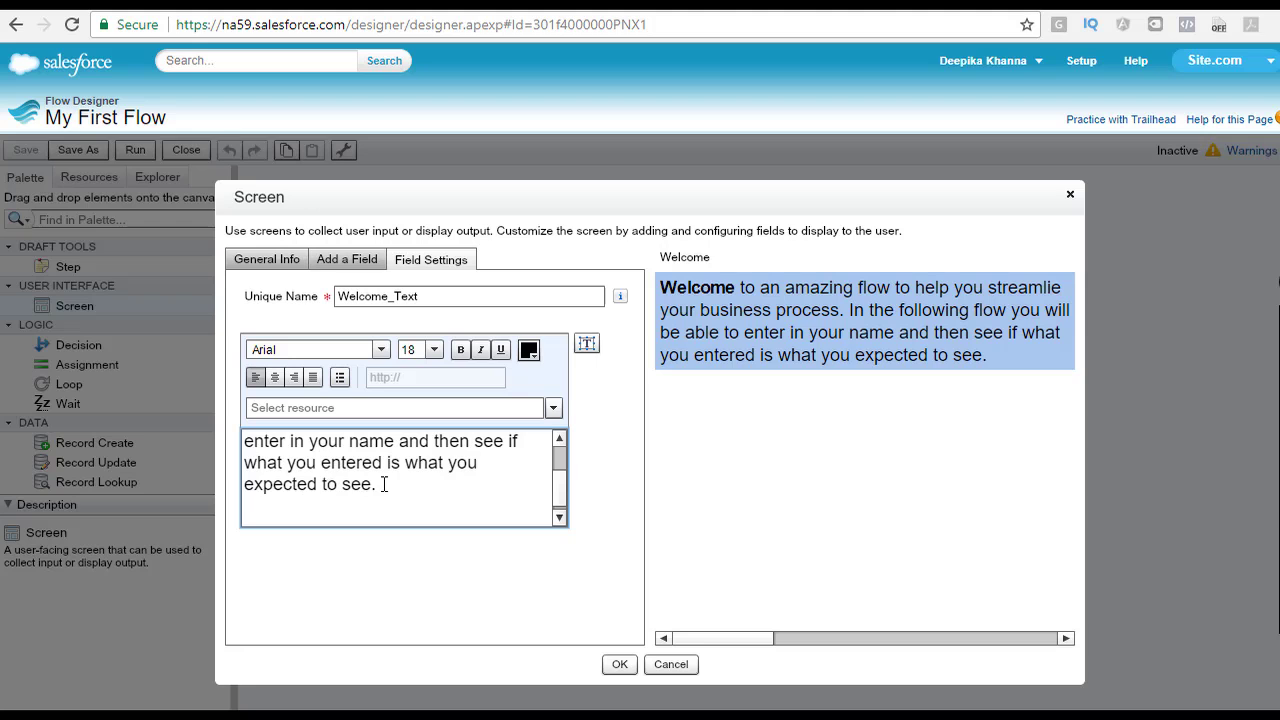
- Confirm the corrected wording on the Welcome screen, save the flow, and dismiss the save message
click(621, 664)
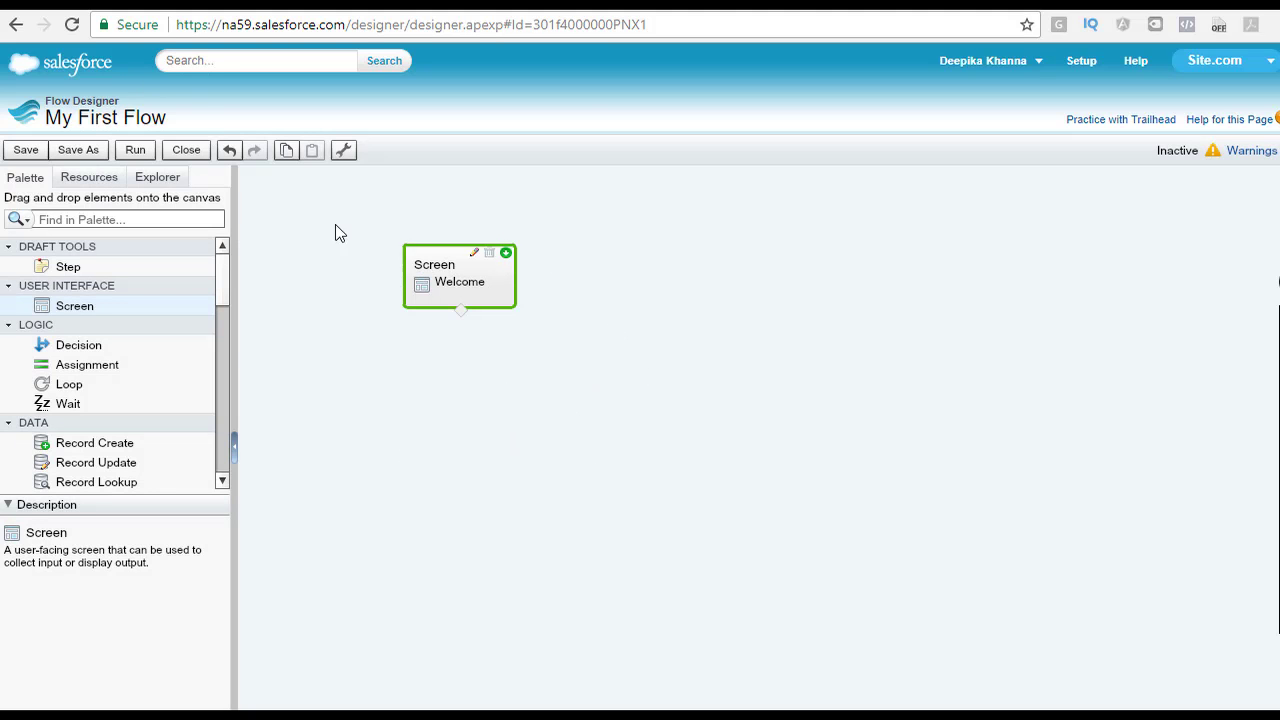
click(26, 150)
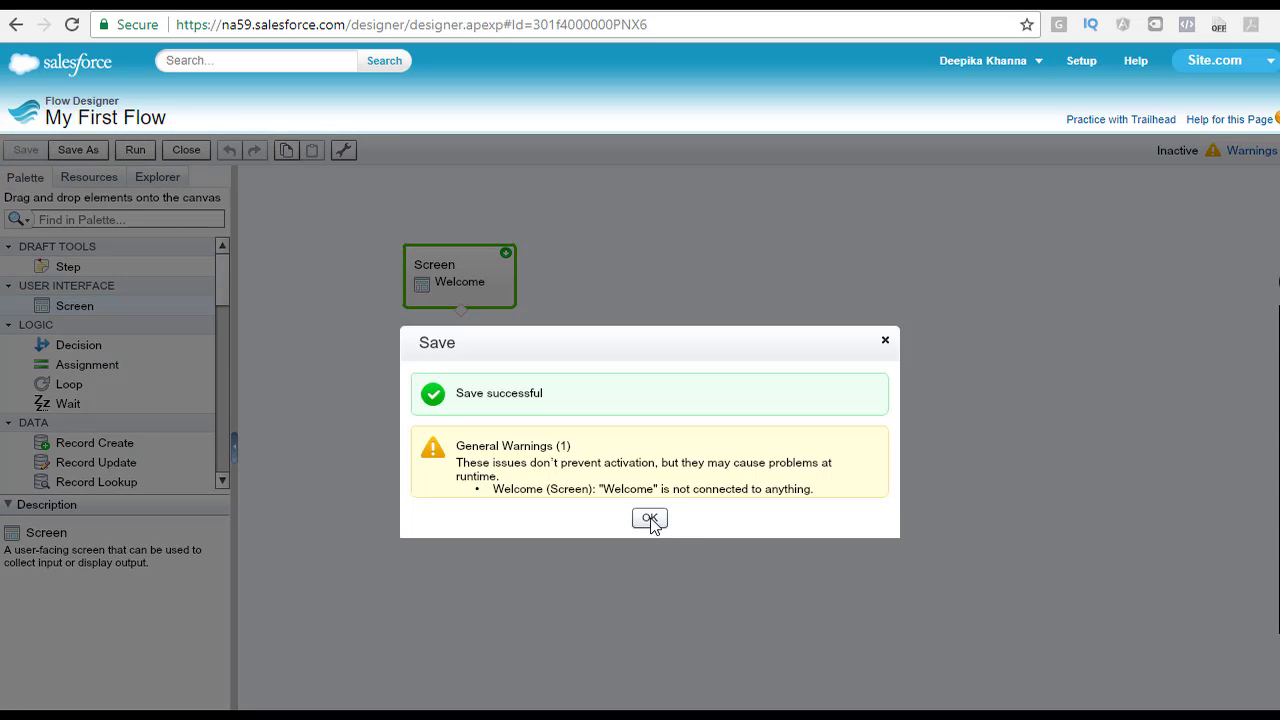
click(650, 518)
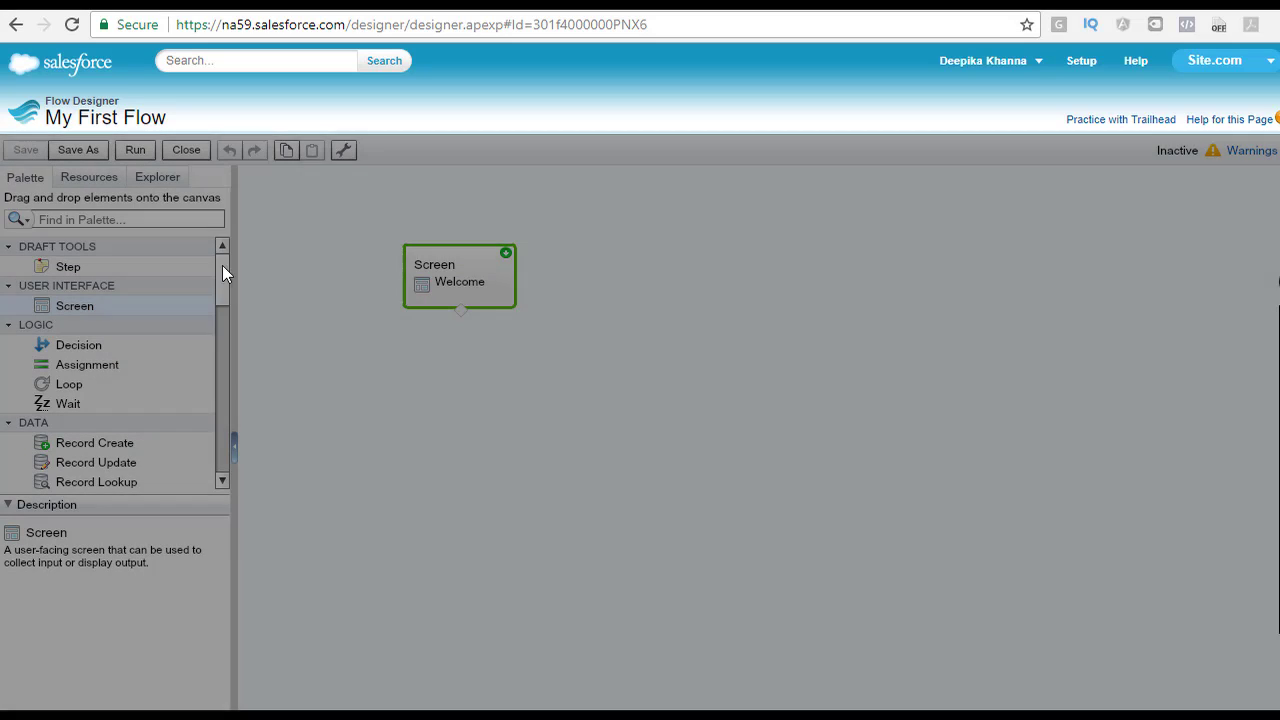
- Run the flow, check the word "streamline" in the welcome message, finish the run, and return to the Flow Designer
click(133, 151)
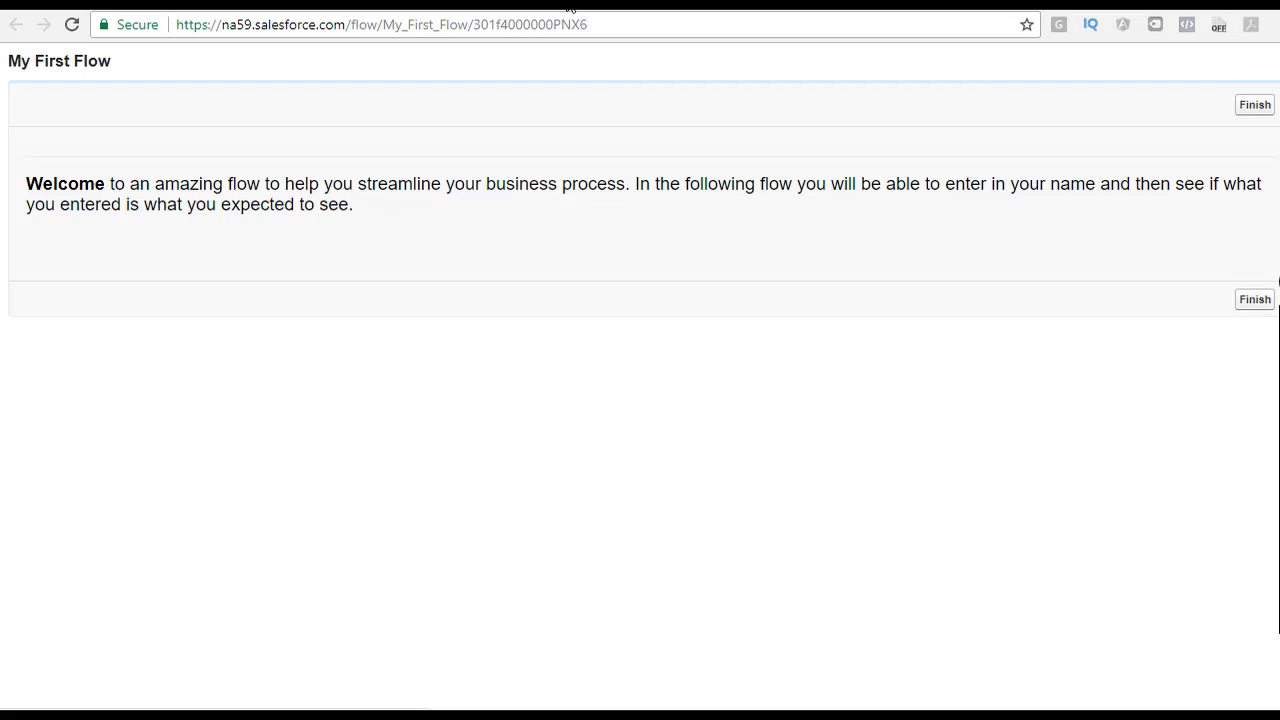
drag(29, 185, 410, 201)
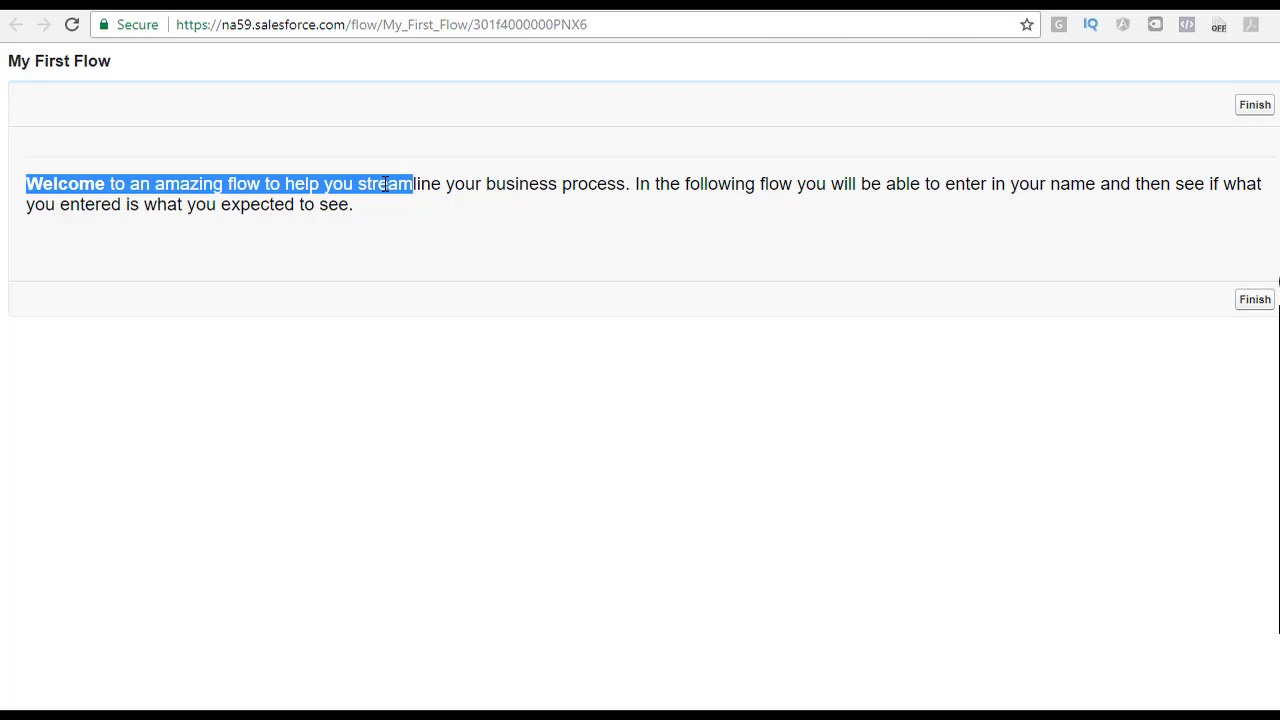
triple_click(385, 184)
double_click(388, 184)
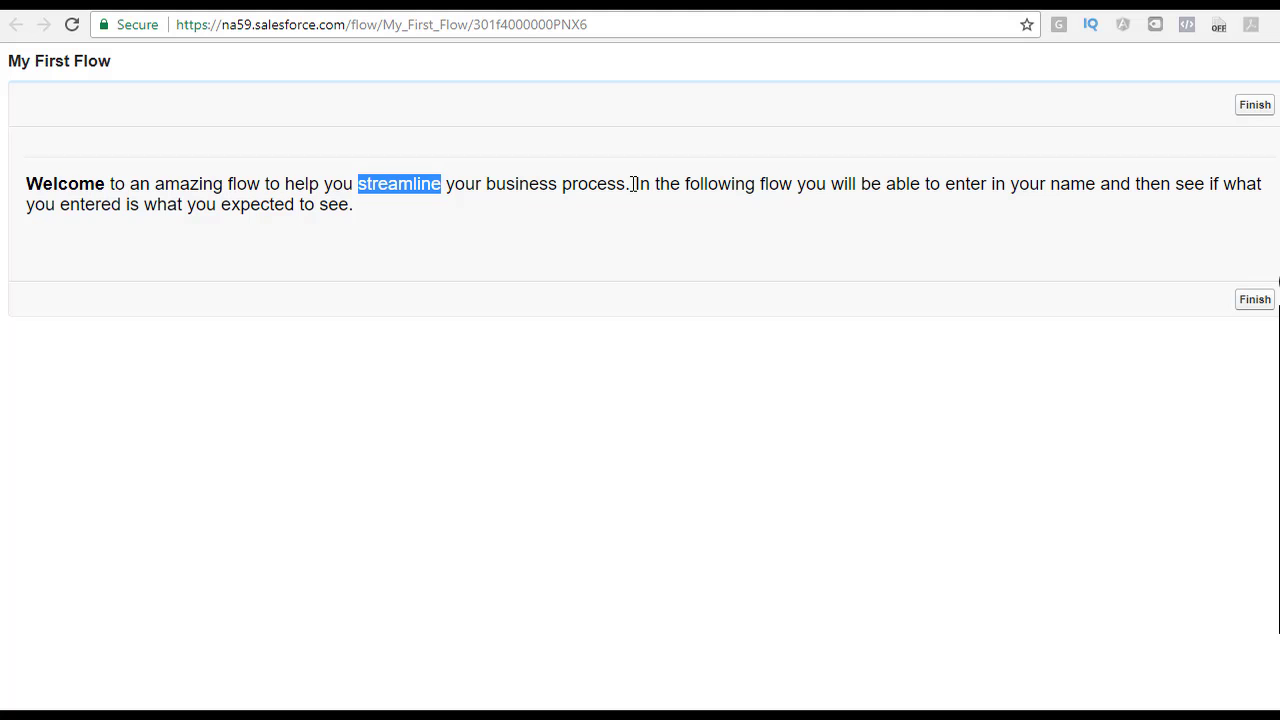
click(1256, 106)
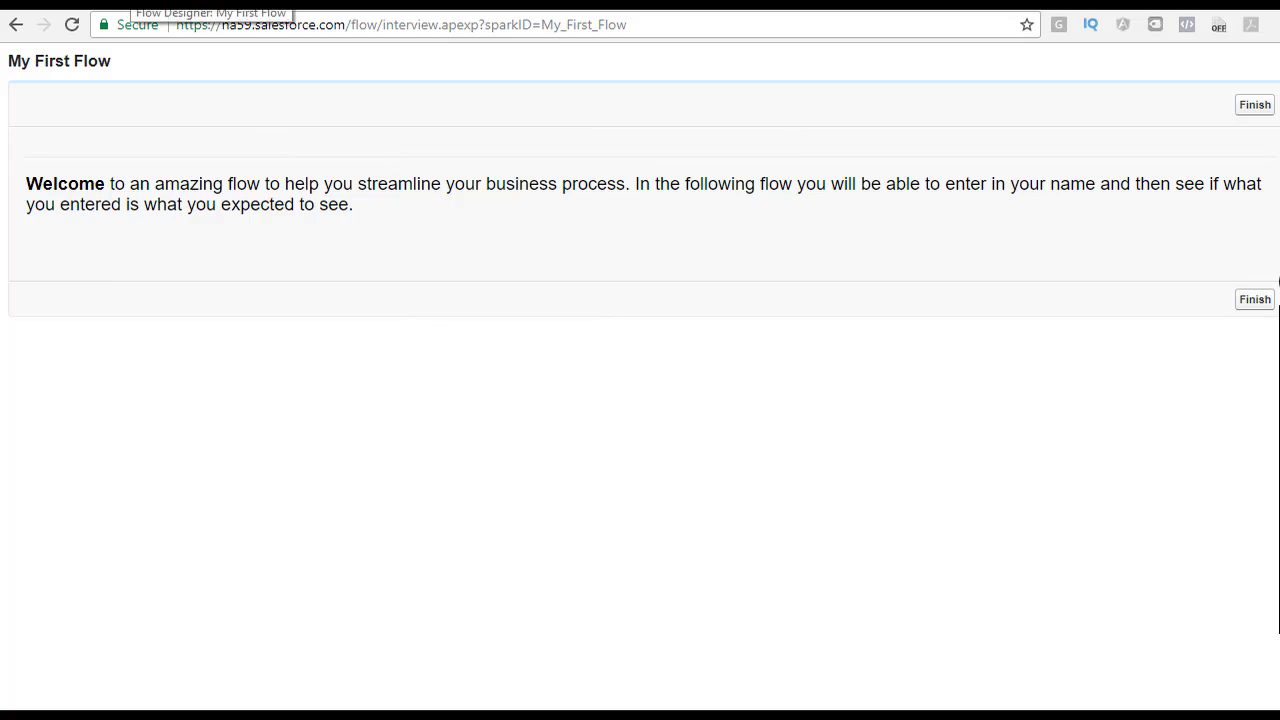
click(150, 3)
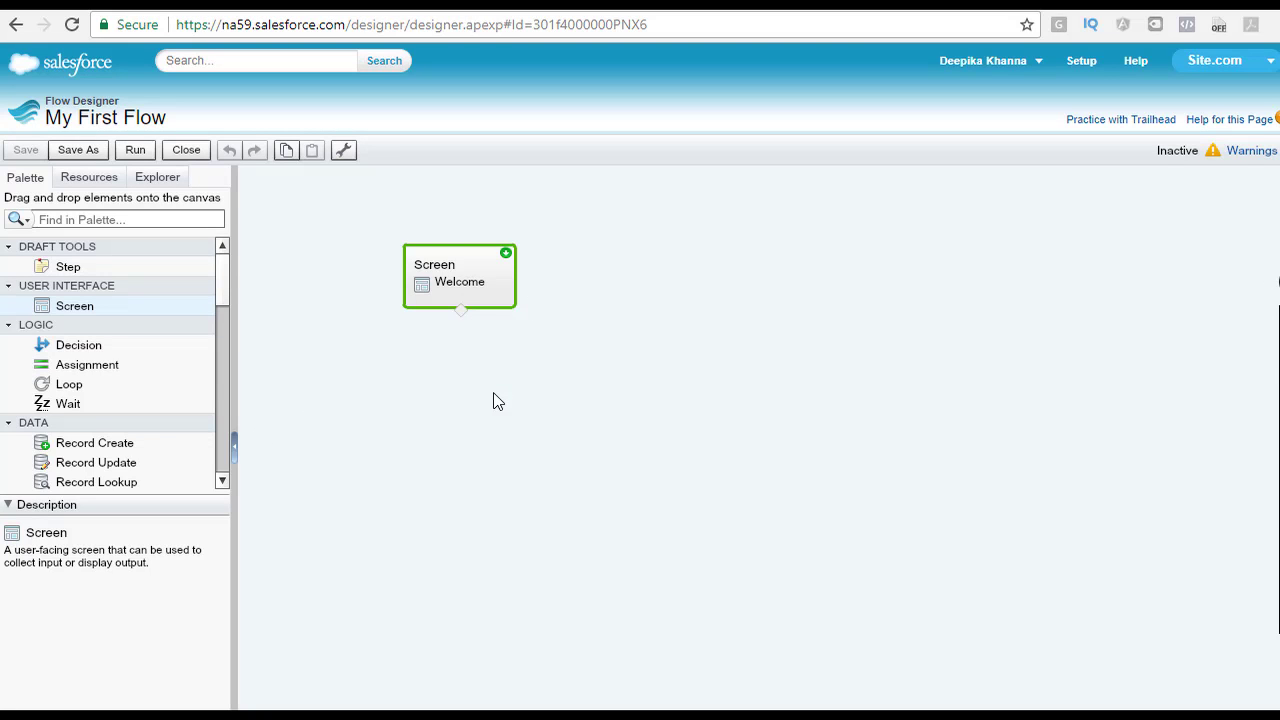